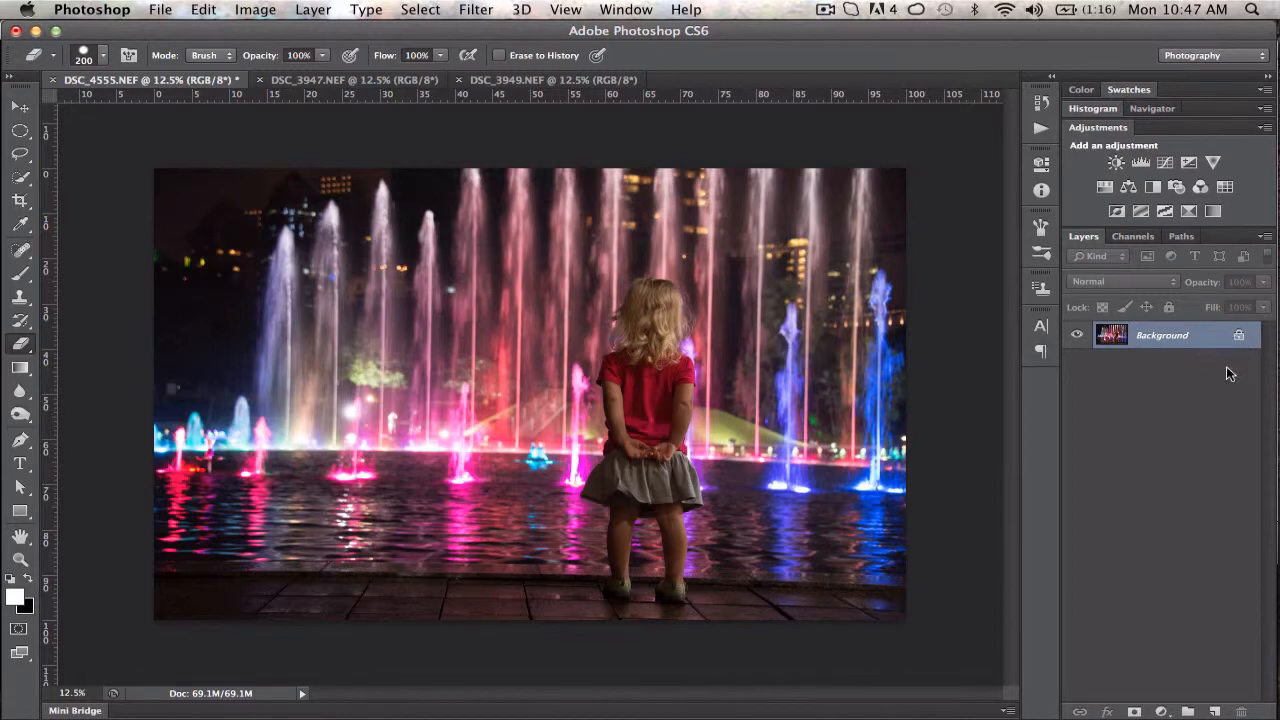
# Unlock the Background layer of DSC_4555.NEF to turn it into a regular layer.
pyautogui.moveTo(1238, 338); pyautogui.dragTo(1244, 704)
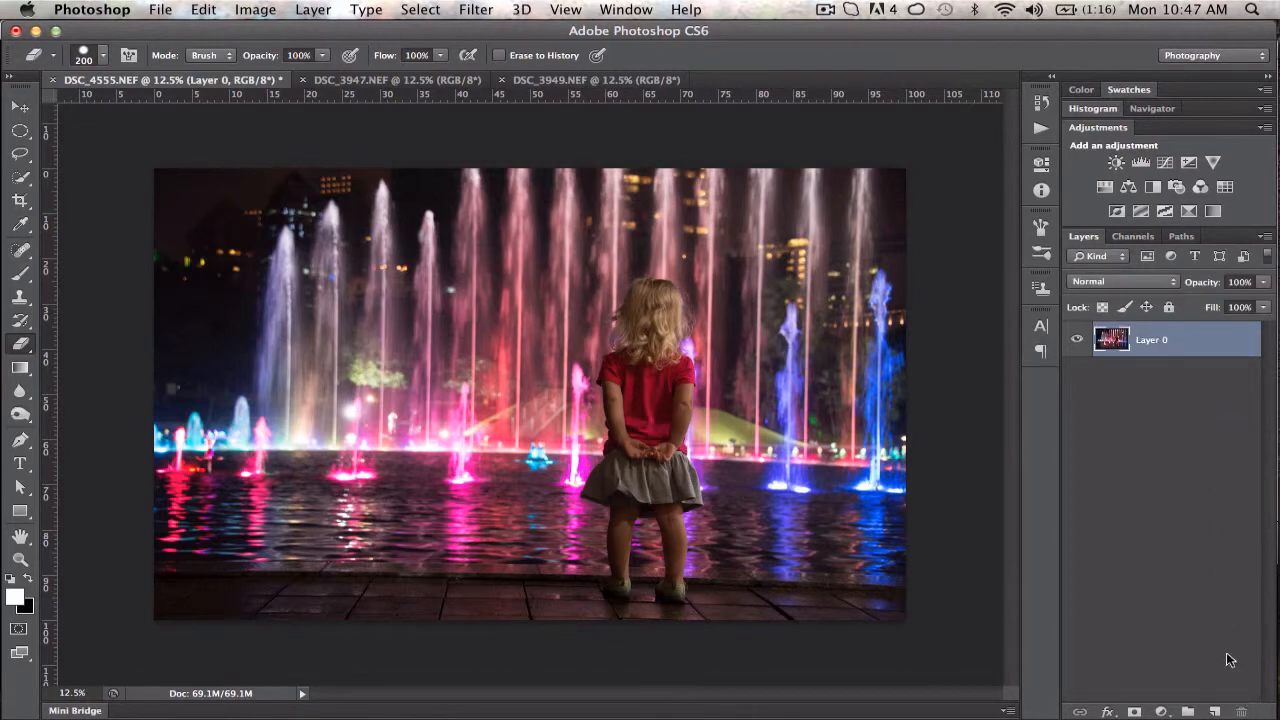
# Expand and collapse the Swatches, Histogram and Adjustments panels, leaving all three collapsed to give the layer list more room.
pyautogui.doubleClick(1176, 134)
pyautogui.doubleClick(1178, 127)
pyautogui.doubleClick(1203, 110)
pyautogui.doubleClick(1197, 88)
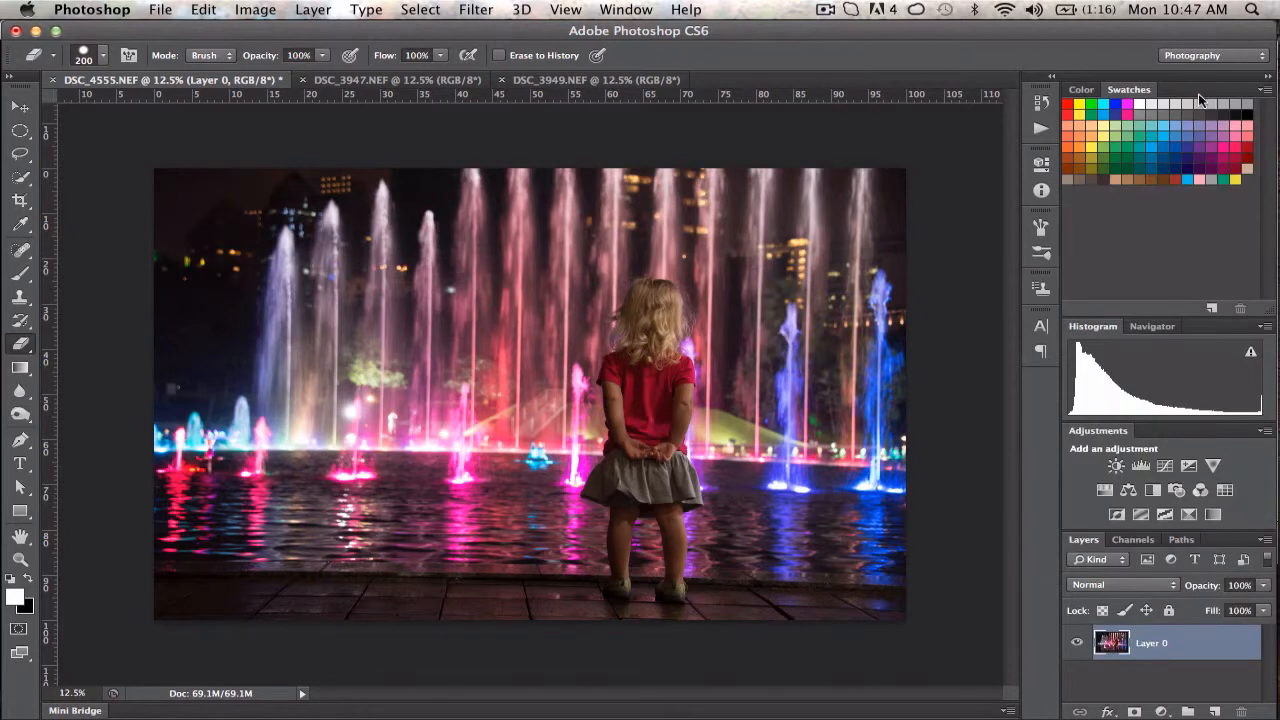
pyautogui.doubleClick(1196, 87)
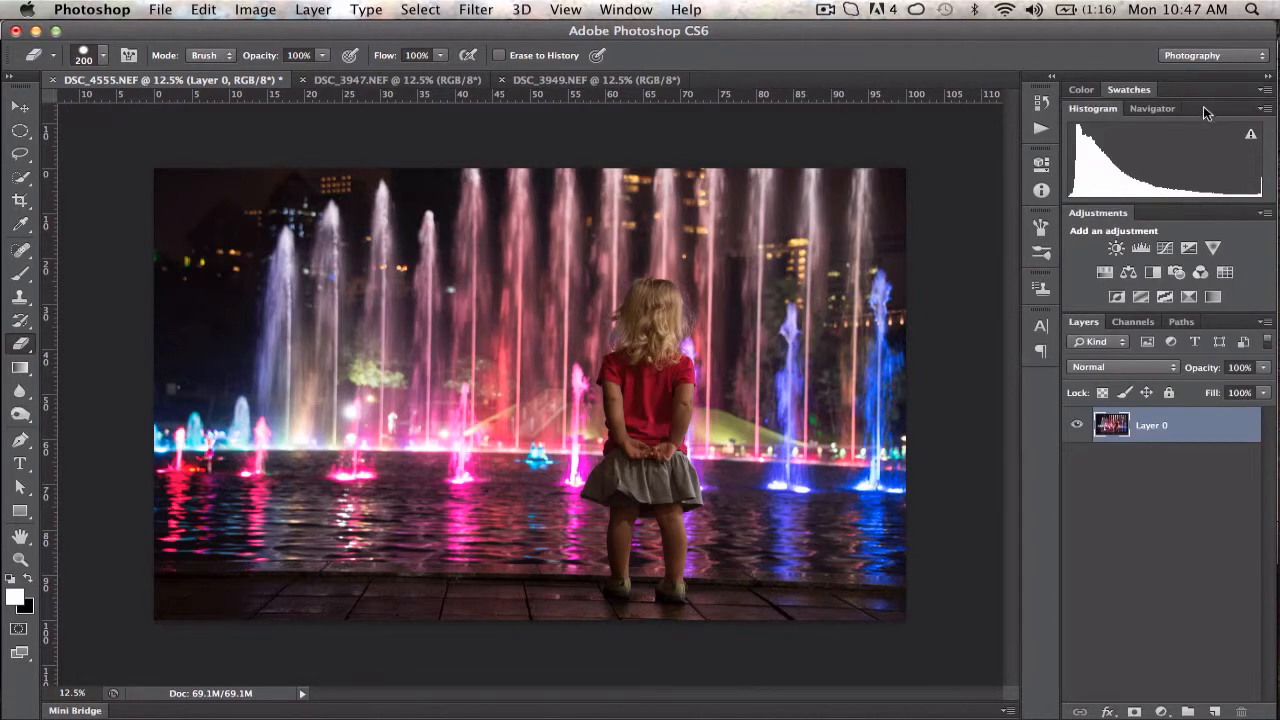
pyautogui.doubleClick(1203, 109)
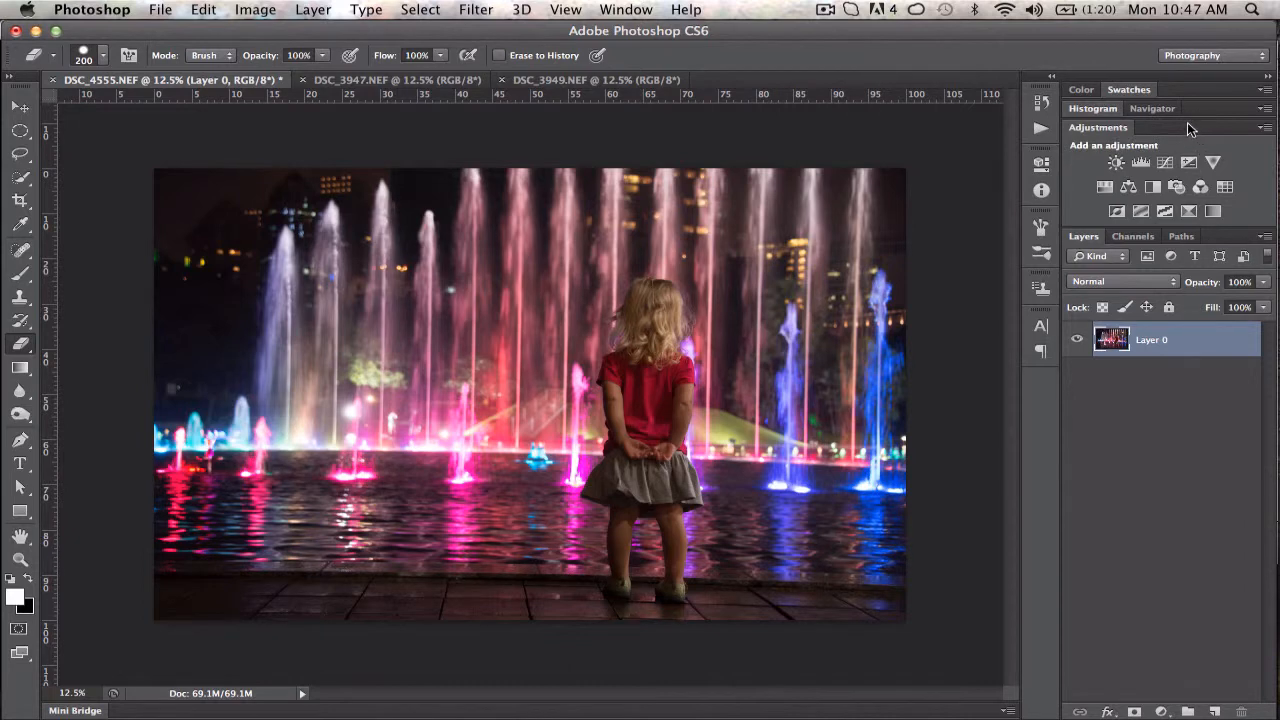
pyautogui.doubleClick(1191, 128)
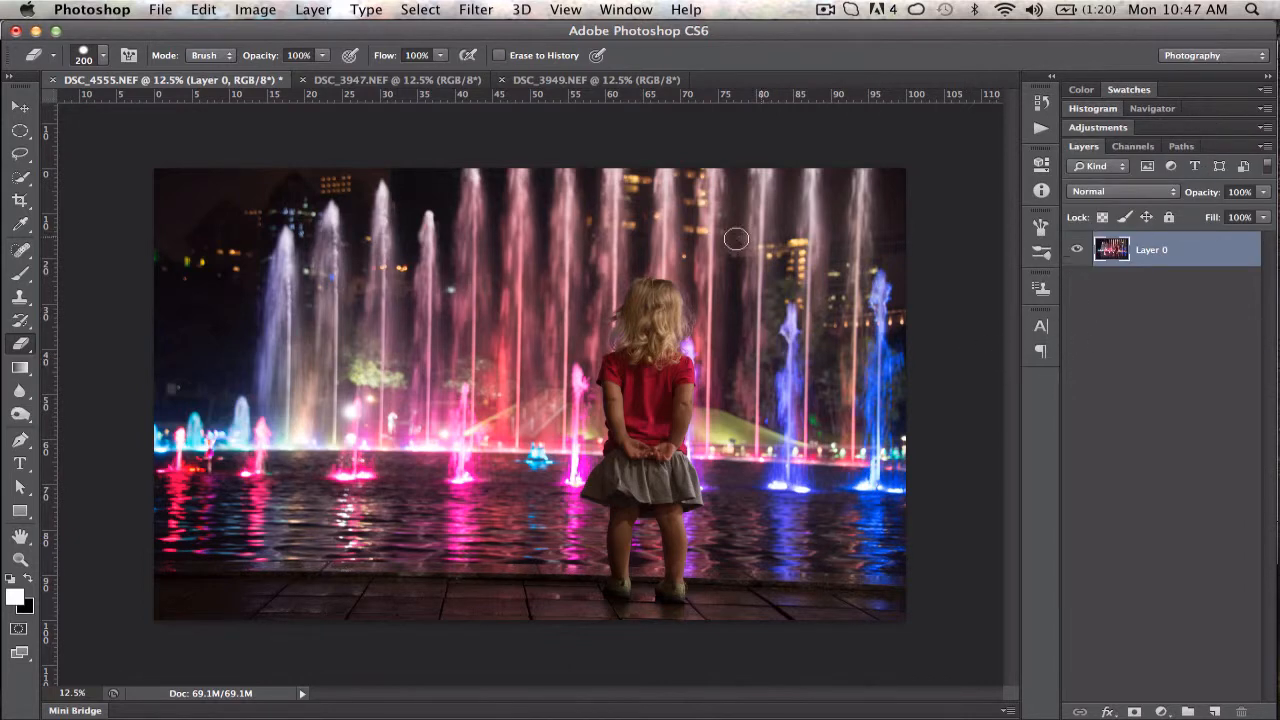
# Activate the Brush tool and set the foreground color to green #4e8140.
pyautogui.click(21, 275)
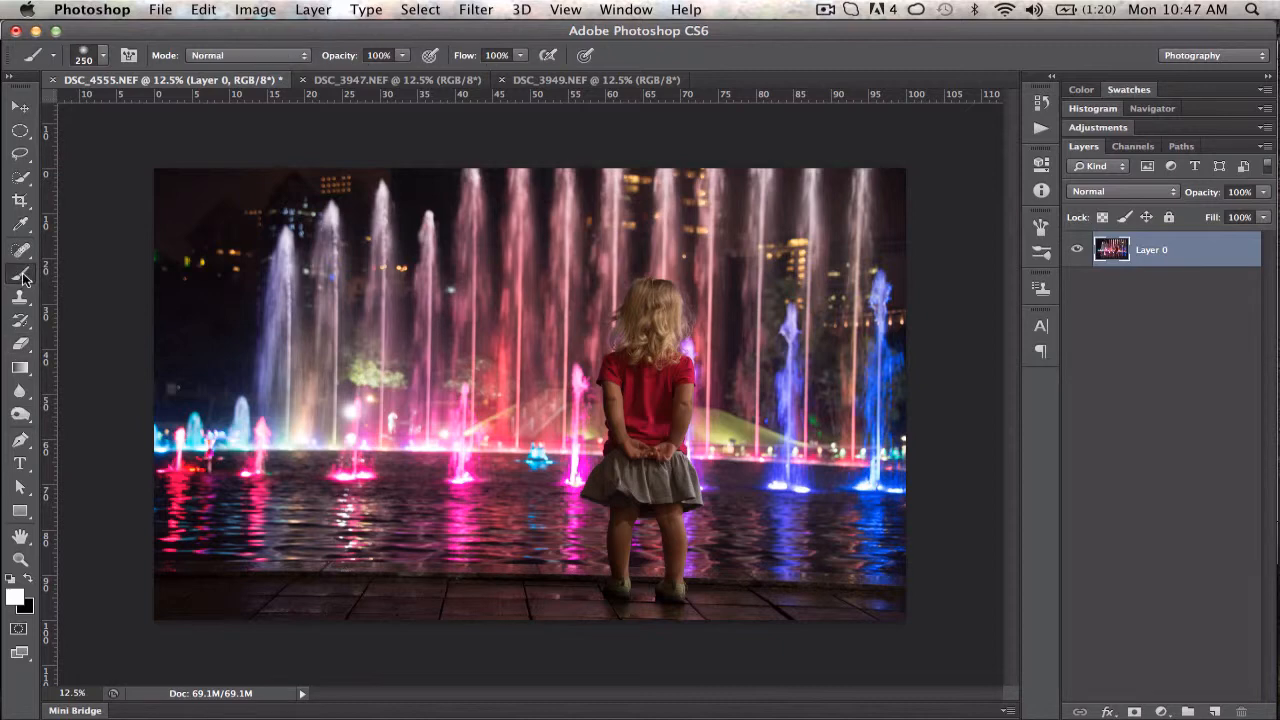
pyautogui.click(28, 580)
pyautogui.click(28, 580)
pyautogui.click(28, 580)
pyautogui.click(28, 580)
pyautogui.click(15, 598)
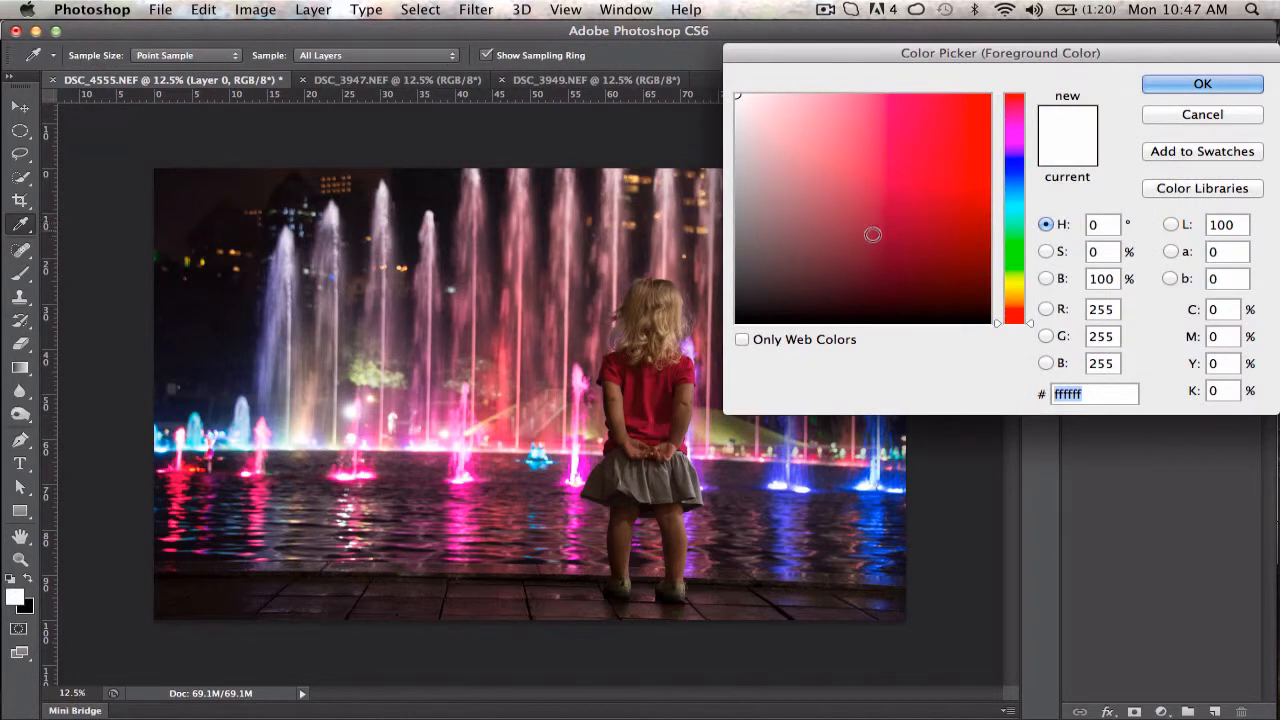
pyautogui.click(805, 248)
pyautogui.click(1020, 255)
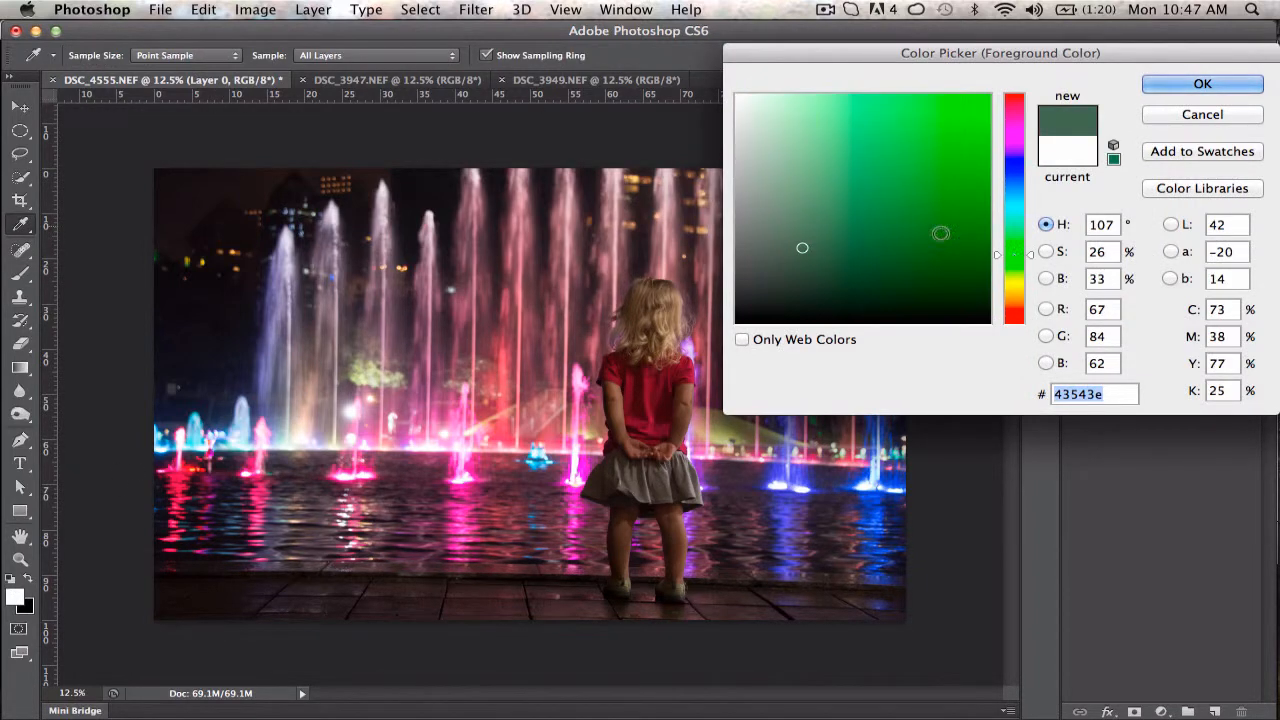
pyautogui.click(837, 262)
pyautogui.click(863, 206)
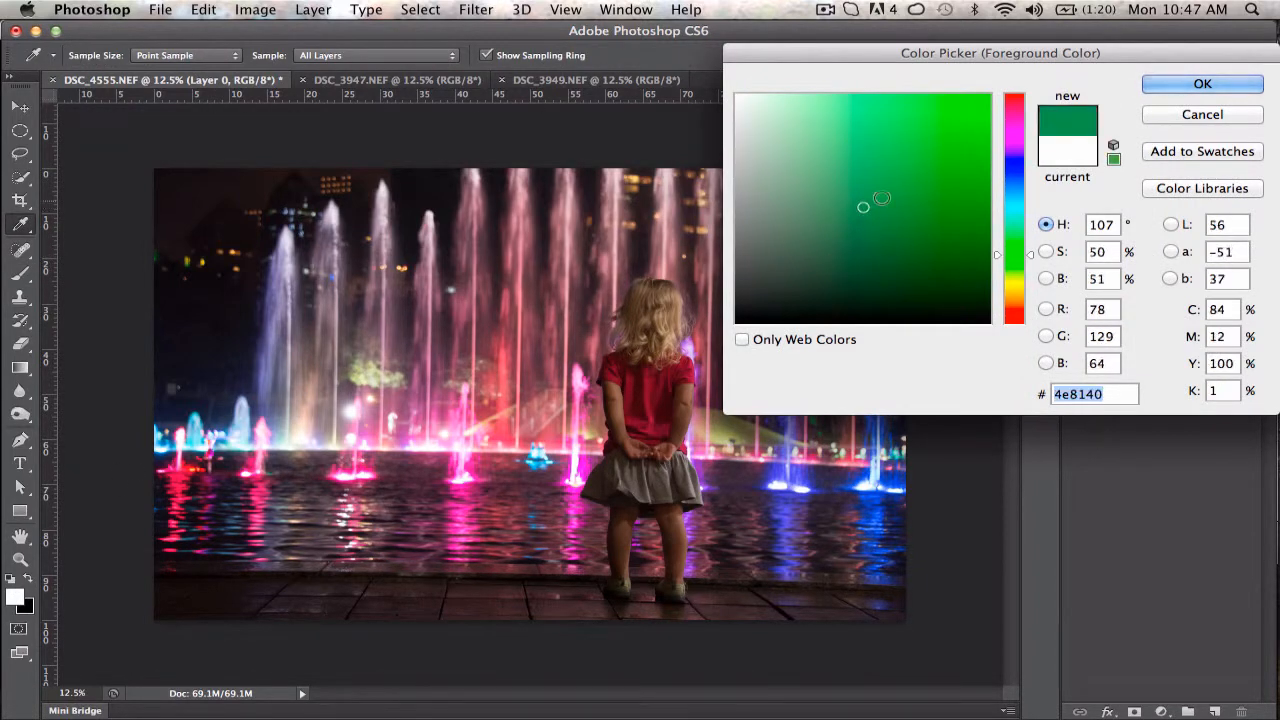
pyautogui.click(1185, 88)
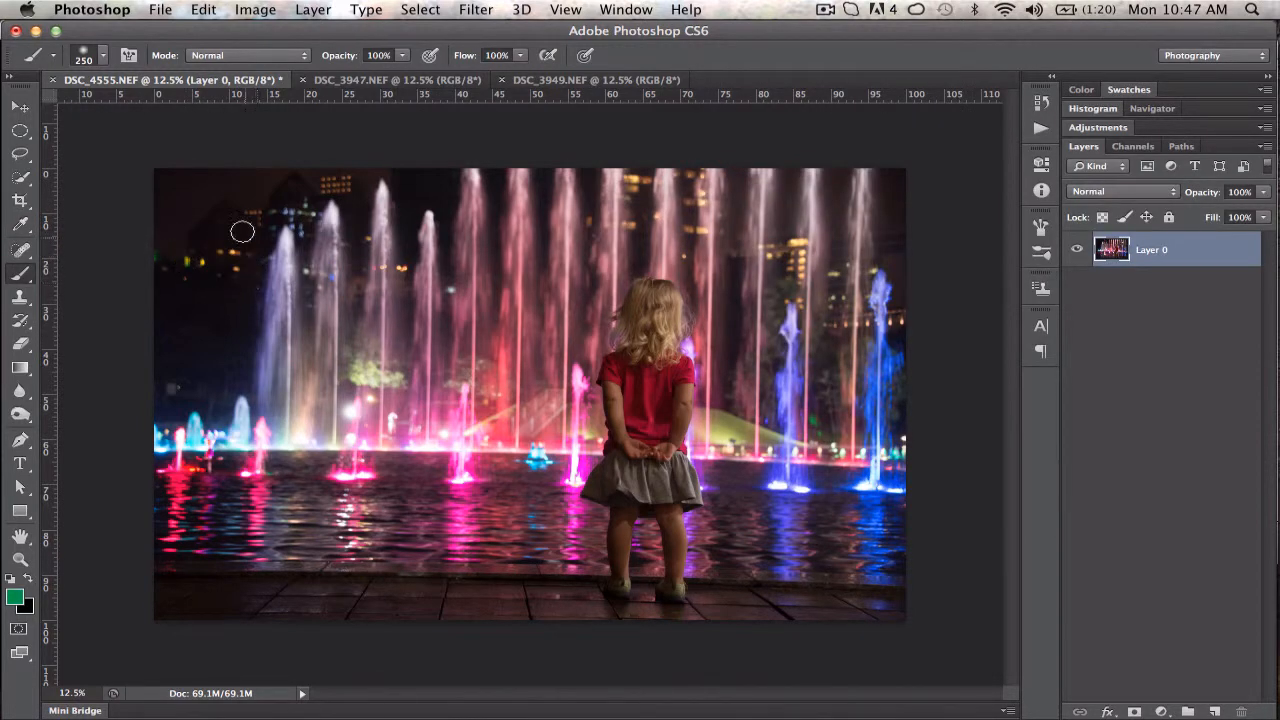
# Choose a hard round brush tip with 100% hardness and set its size to 136 px.
pyautogui.click(104, 58)
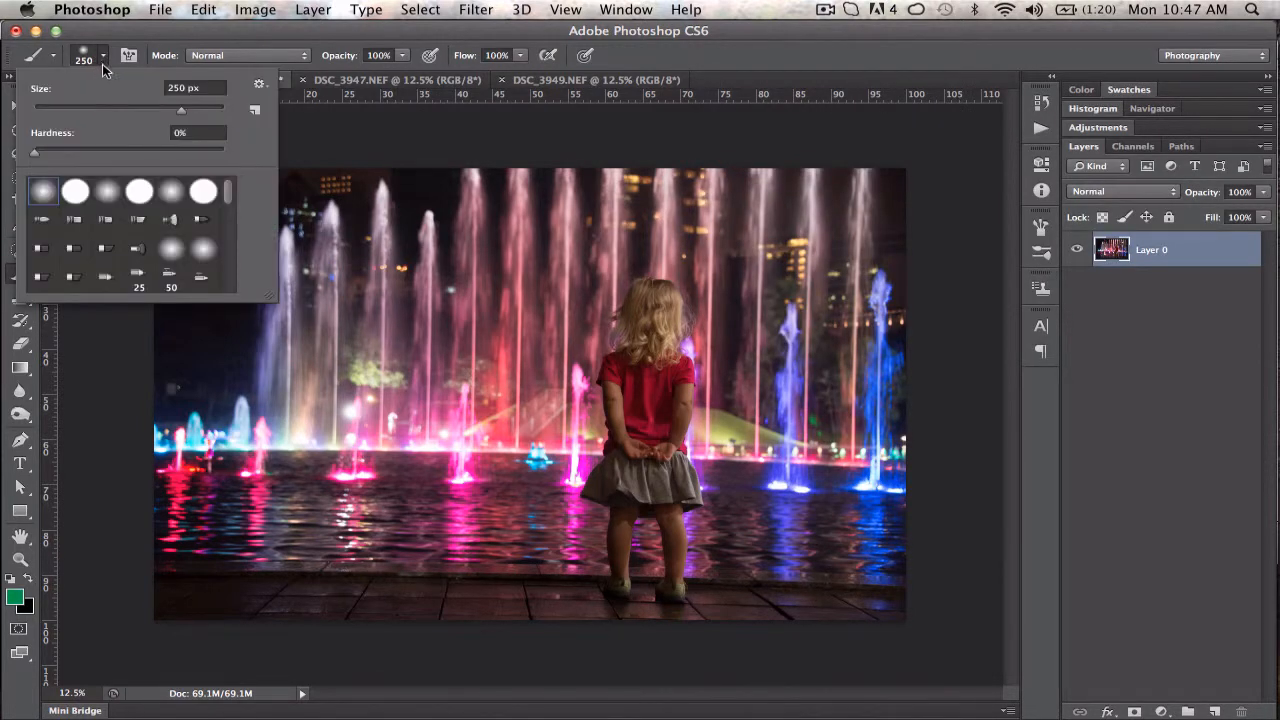
pyautogui.click(74, 193)
pyautogui.moveTo(182, 110); pyautogui.dragTo(161, 120)
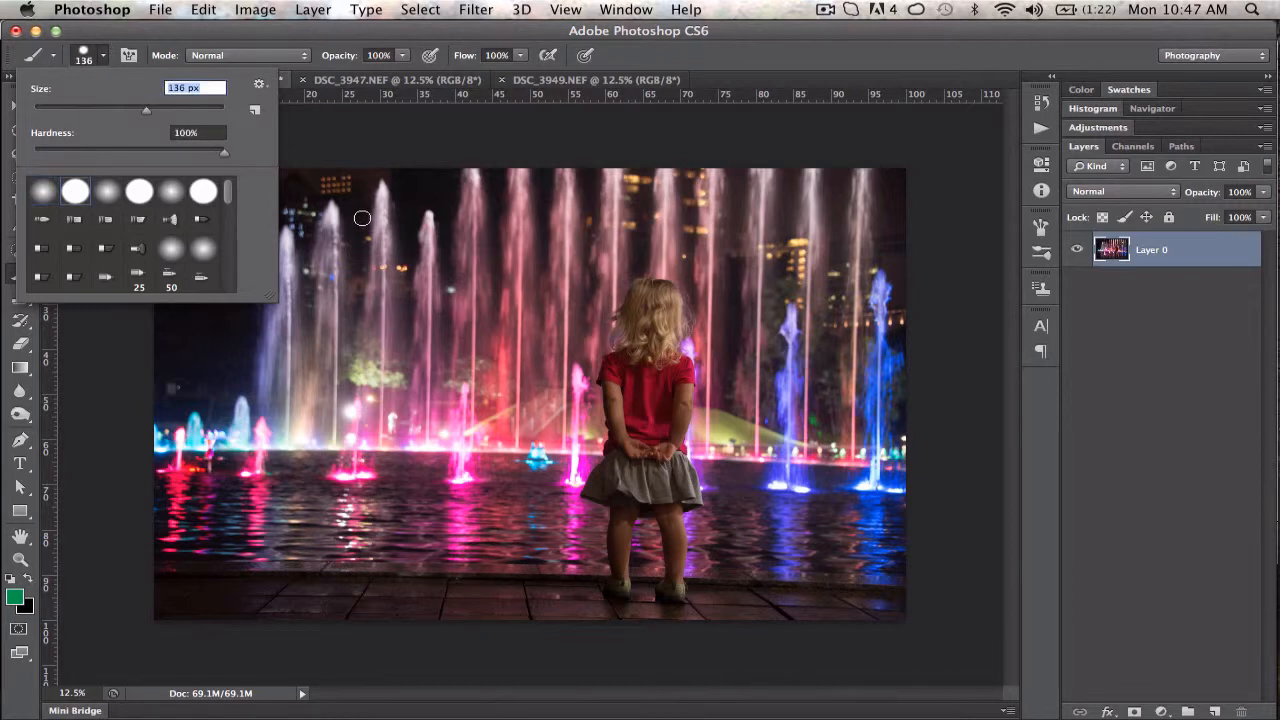
pyautogui.click(85, 60)
# Paint a green wavy stroke over the fountains directly on Layer 0 and erase parts of it with the 200 px Eraser.
pyautogui.moveTo(200, 222); pyautogui.dragTo(322, 332)
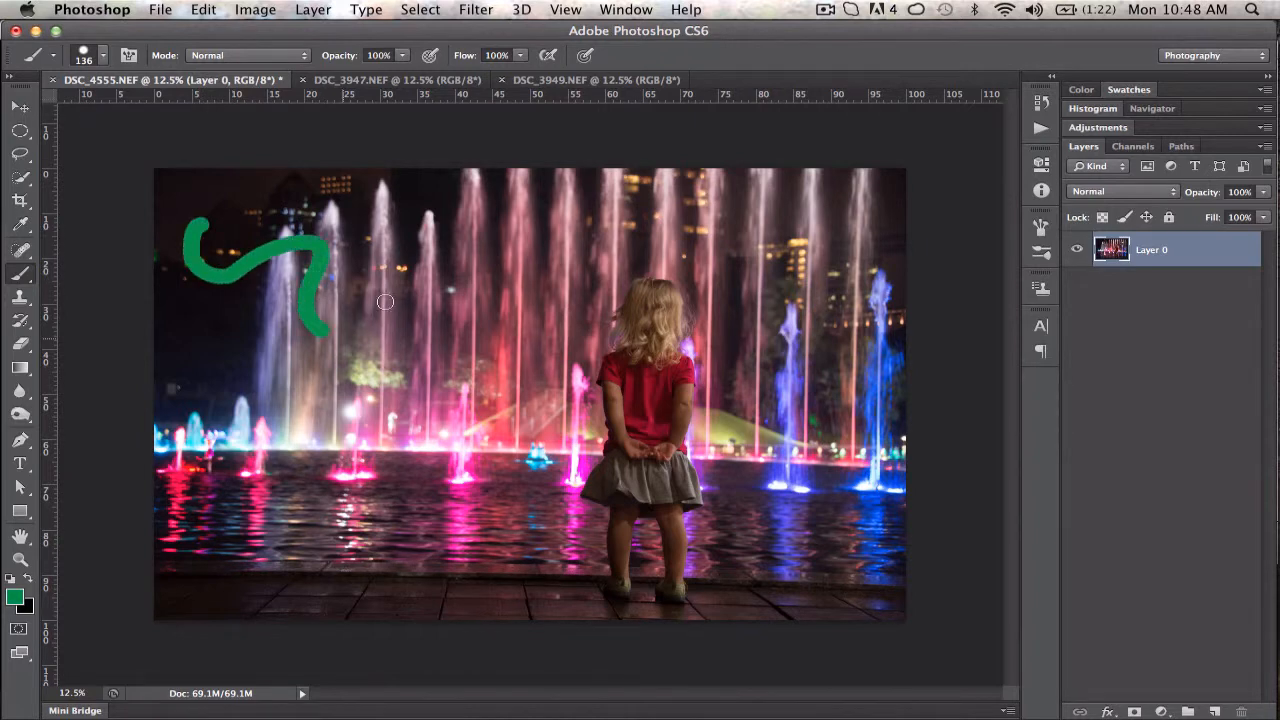
pyautogui.moveTo(385, 301)
pyautogui.mouseDown()
pyautogui.moveTo(439, 330)
pyautogui.moveTo(487, 411)
pyautogui.moveTo(551, 409)
pyautogui.moveTo(573, 446)
pyautogui.mouseUp()
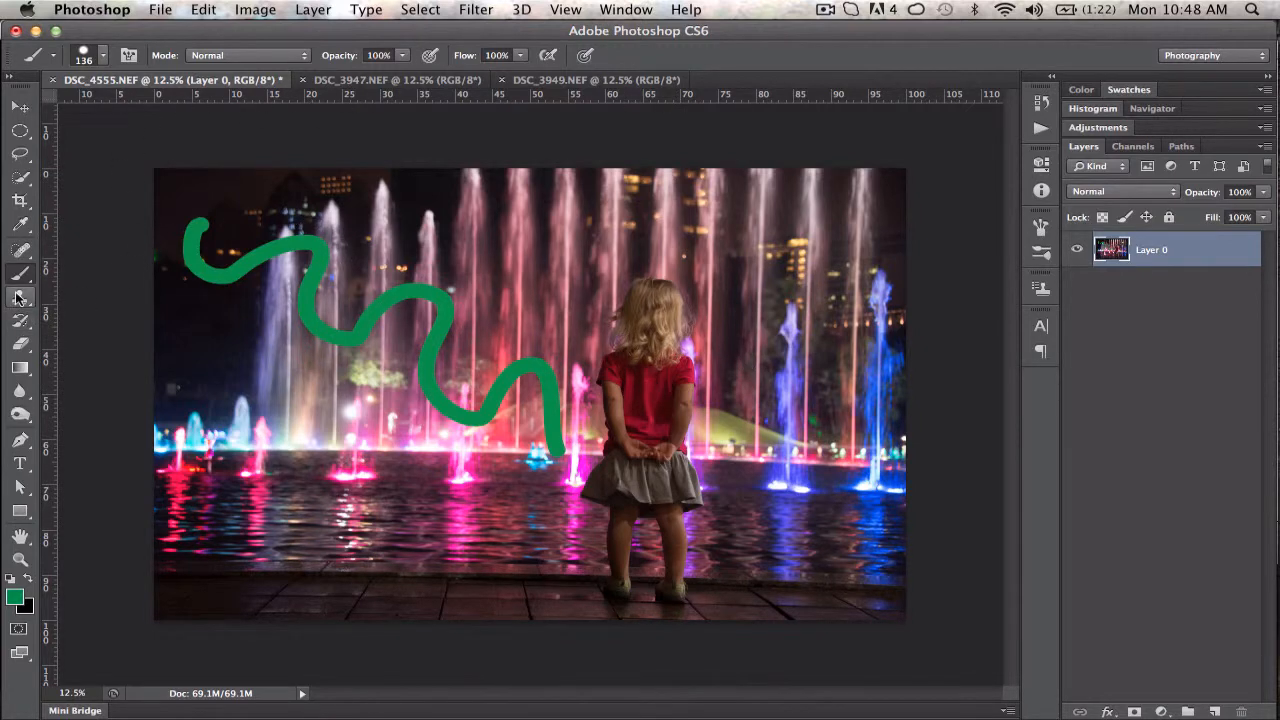
pyautogui.click(27, 346)
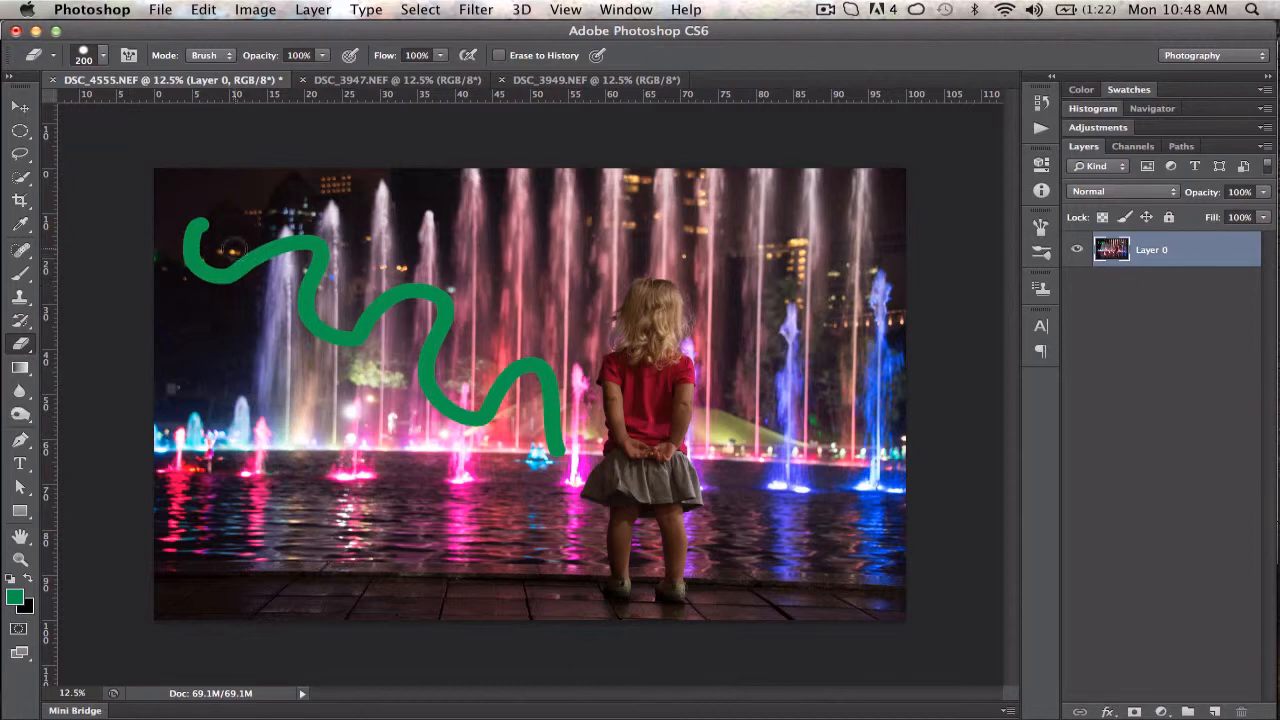
pyautogui.moveTo(234, 264)
pyautogui.mouseDown()
pyautogui.moveTo(231, 282)
pyautogui.moveTo(278, 218)
pyautogui.mouseUp()
pyautogui.moveTo(311, 325)
pyautogui.mouseDown()
pyautogui.moveTo(389, 307)
pyautogui.moveTo(414, 279)
pyautogui.moveTo(433, 314)
pyautogui.moveTo(441, 406)
pyautogui.moveTo(521, 390)
pyautogui.mouseUp()
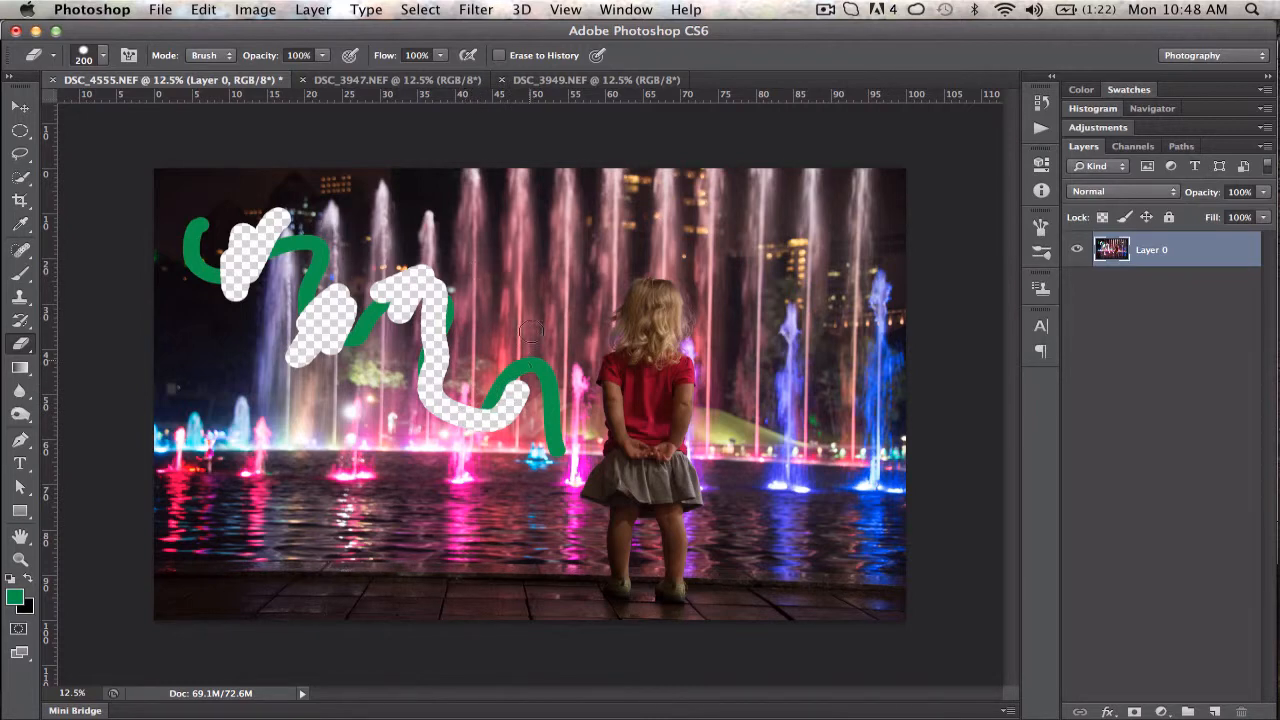
# Revert the image history to the Make Layer state, undoing the brush and eraser strokes.
pyautogui.click(1041, 103)
pyautogui.click(944, 200)
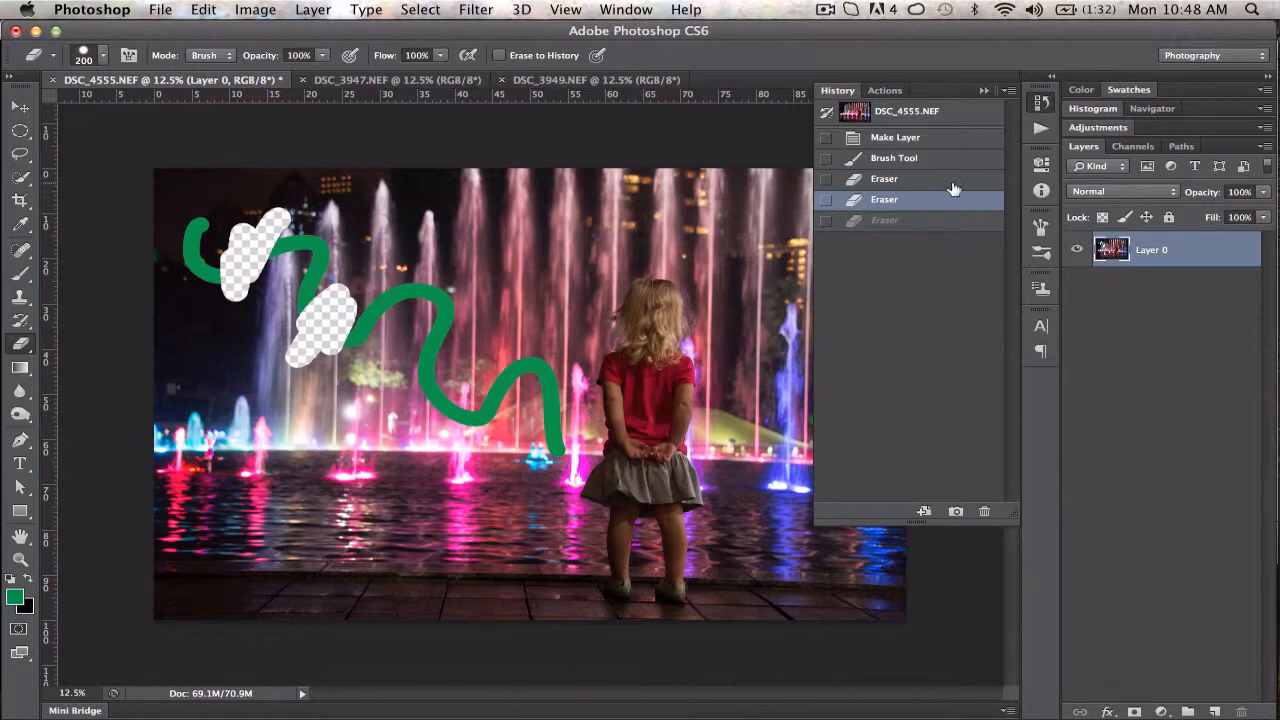
pyautogui.click(953, 180)
pyautogui.click(954, 160)
pyautogui.click(958, 142)
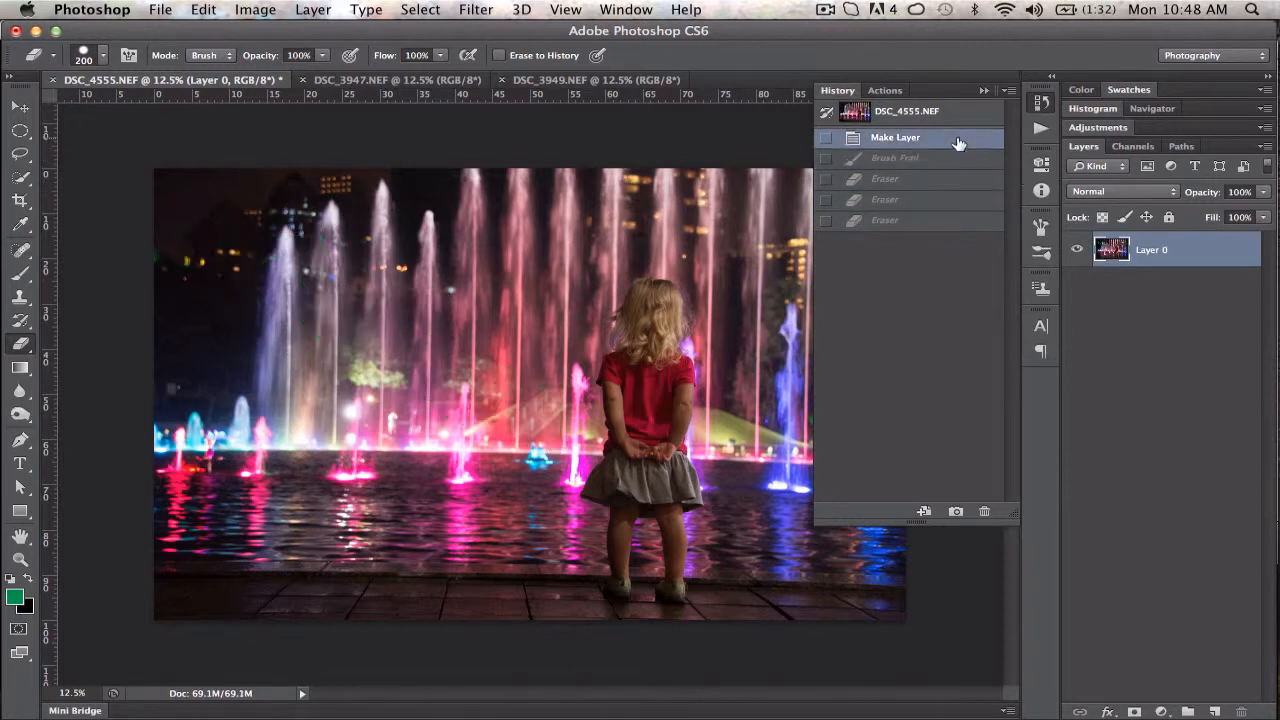
pyautogui.click(983, 91)
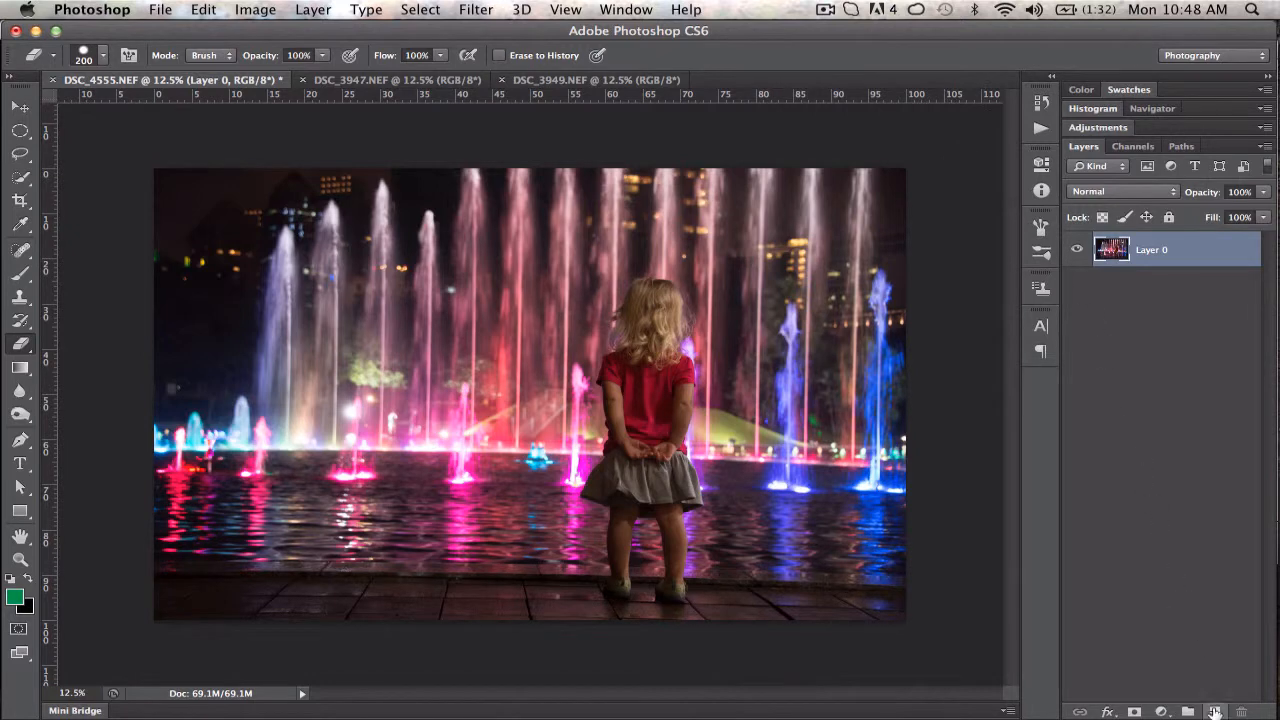
# Add a new empty layer above Layer 0, and temporarily hide Layer 0 to inspect the new layer's transparency.
pyautogui.click(1216, 712)
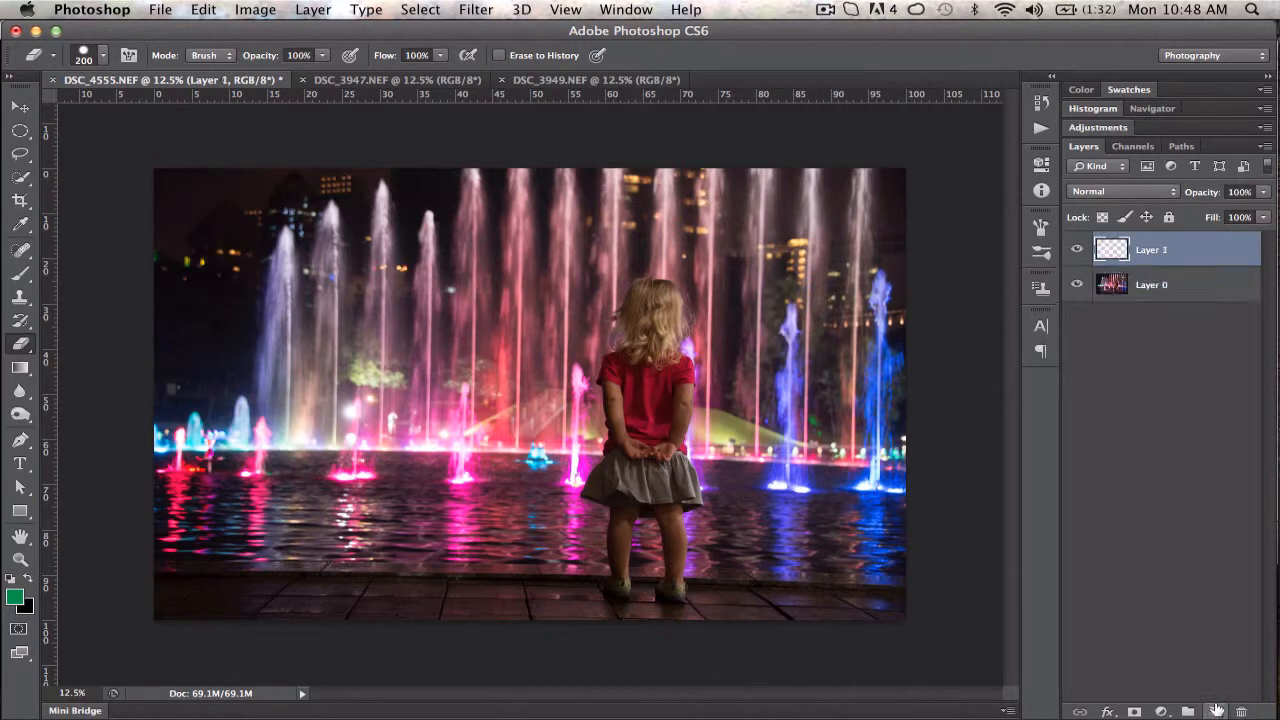
pyautogui.click(1077, 285)
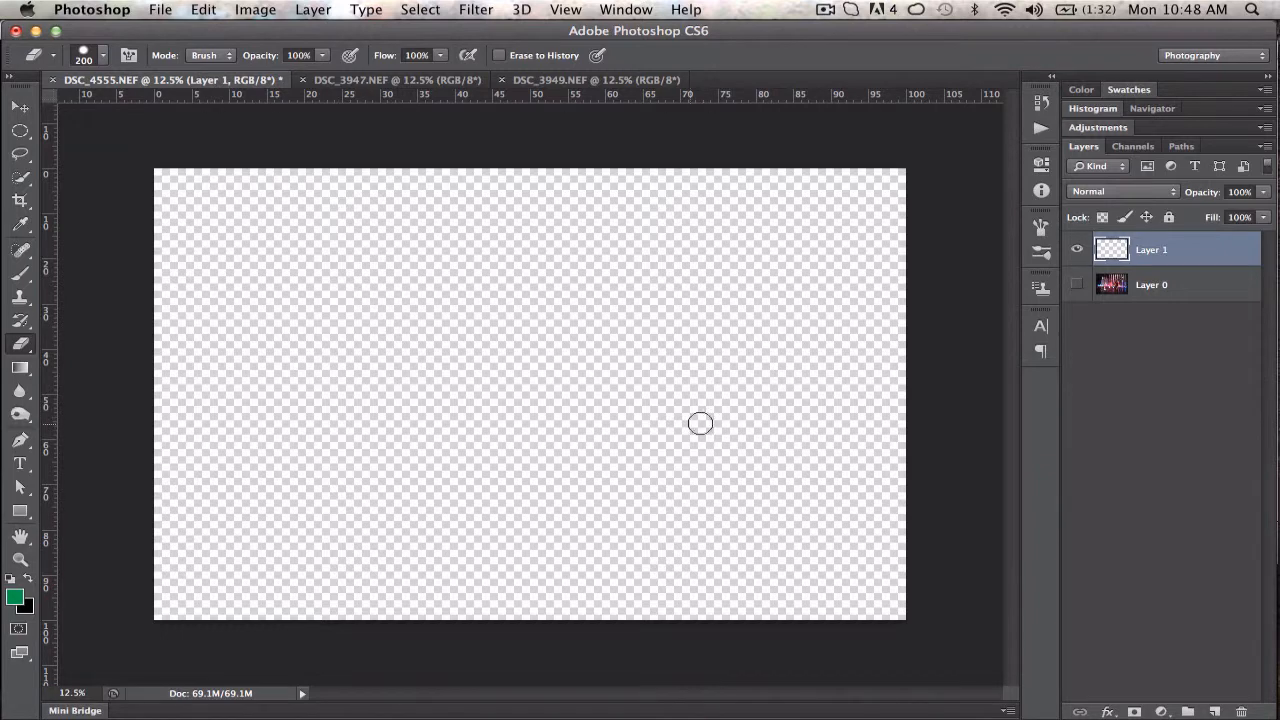
pyautogui.click(1077, 285)
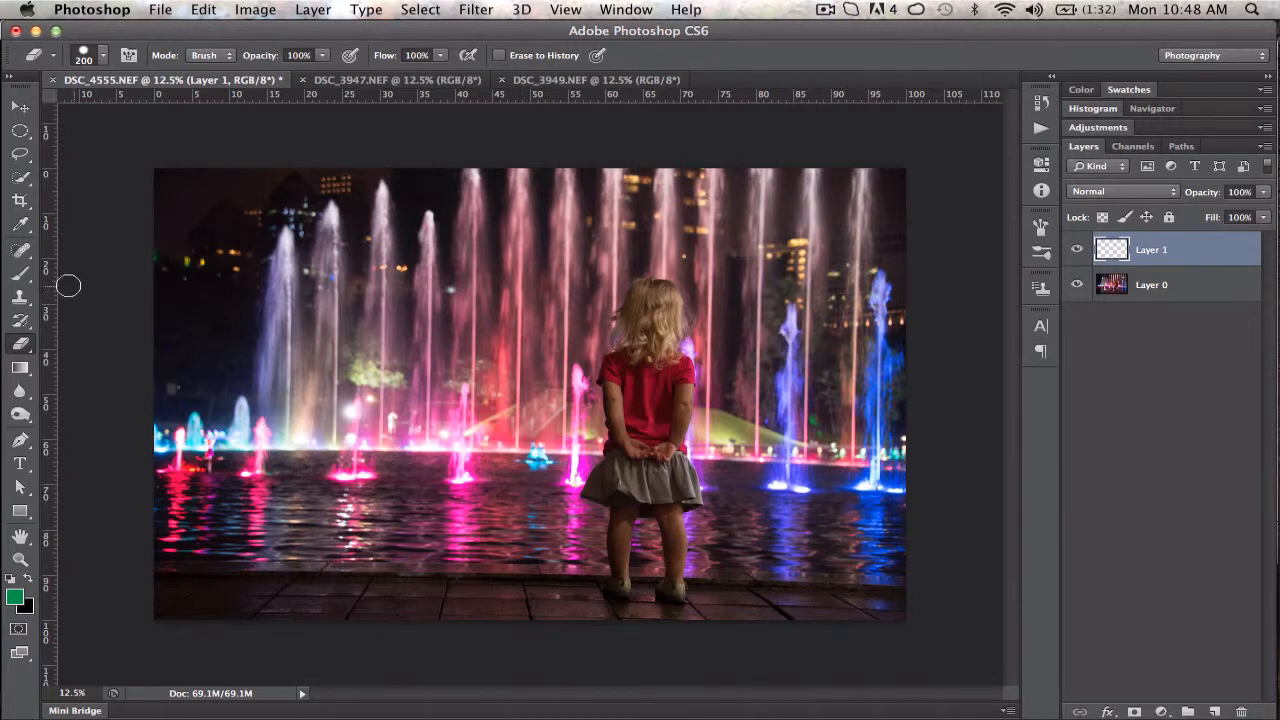
# Paint a green wavy brush stroke across the fountains on Layer 1.
pyautogui.click(20, 272)
pyautogui.moveTo(243, 236)
pyautogui.mouseDown()
pyautogui.moveTo(285, 313)
pyautogui.moveTo(408, 245)
pyautogui.moveTo(483, 342)
pyautogui.moveTo(566, 293)
pyautogui.moveTo(627, 300)
pyautogui.mouseUp()
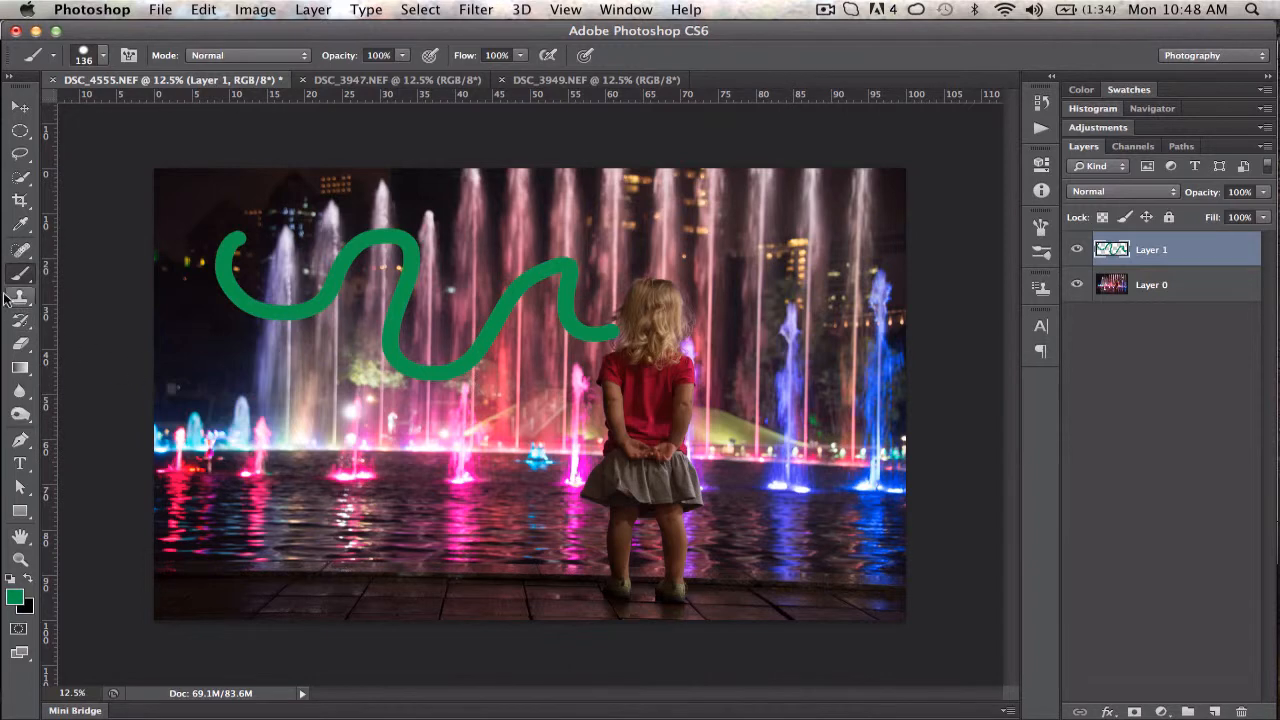
# Erase the green stroke from Layer 1 with the Eraser tool and delete that layer.
pyautogui.click(20, 343)
pyautogui.moveTo(226, 236)
pyautogui.mouseDown()
pyautogui.moveTo(230, 313)
pyautogui.moveTo(281, 292)
pyautogui.moveTo(284, 322)
pyautogui.mouseUp()
pyautogui.moveTo(400, 236)
pyautogui.mouseDown()
pyautogui.moveTo(429, 266)
pyautogui.moveTo(426, 331)
pyautogui.moveTo(445, 378)
pyautogui.moveTo(498, 279)
pyautogui.moveTo(563, 264)
pyautogui.moveTo(626, 293)
pyautogui.moveTo(620, 337)
pyautogui.moveTo(576, 341)
pyautogui.moveTo(571, 266)
pyautogui.moveTo(506, 277)
pyautogui.moveTo(574, 273)
pyautogui.moveTo(595, 314)
pyautogui.moveTo(530, 351)
pyautogui.moveTo(475, 346)
pyautogui.moveTo(404, 377)
pyautogui.moveTo(405, 218)
pyautogui.moveTo(258, 322)
pyautogui.moveTo(362, 231)
pyautogui.moveTo(403, 241)
pyautogui.moveTo(368, 325)
pyautogui.moveTo(424, 262)
pyautogui.moveTo(501, 281)
pyautogui.mouseUp()
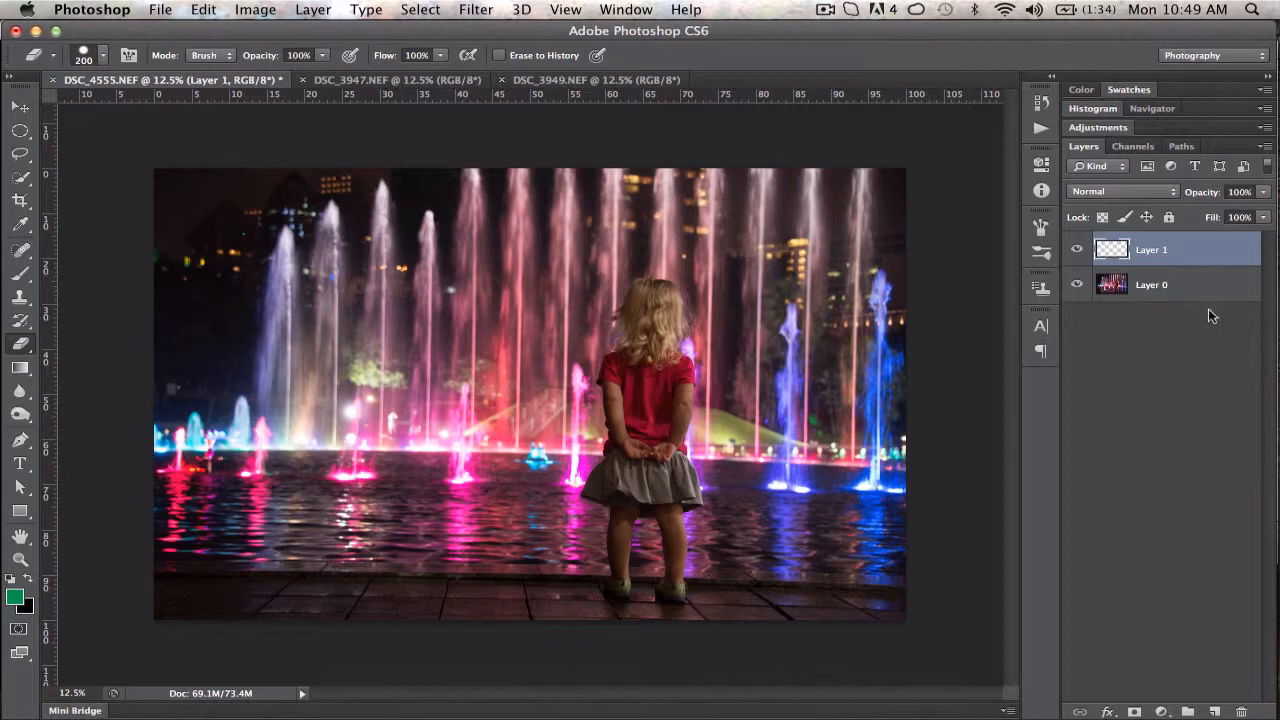
pyautogui.moveTo(1233, 255); pyautogui.dragTo(1241, 711)
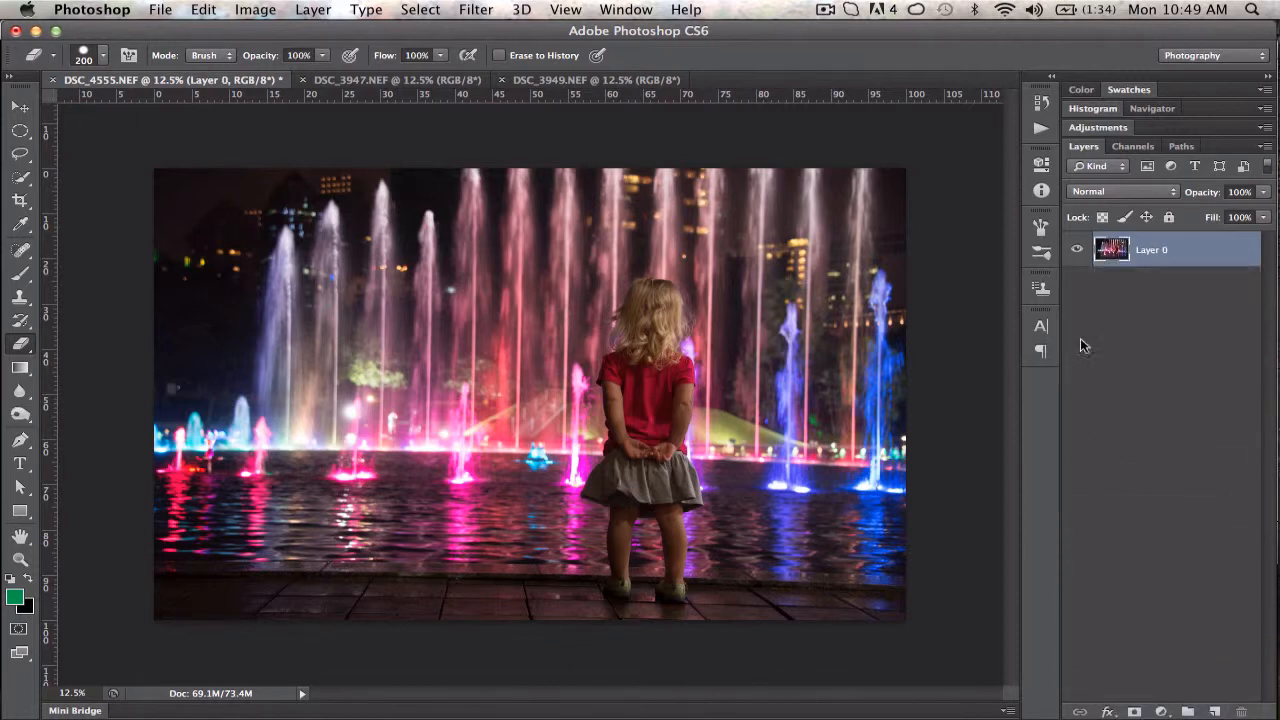
# Switch repeatedly between DSC_3947.NEF and DSC_3949.NEF to compare the exposure of the sky and cliff, ending on DSC_3947.NEF.
pyautogui.click(370, 80)
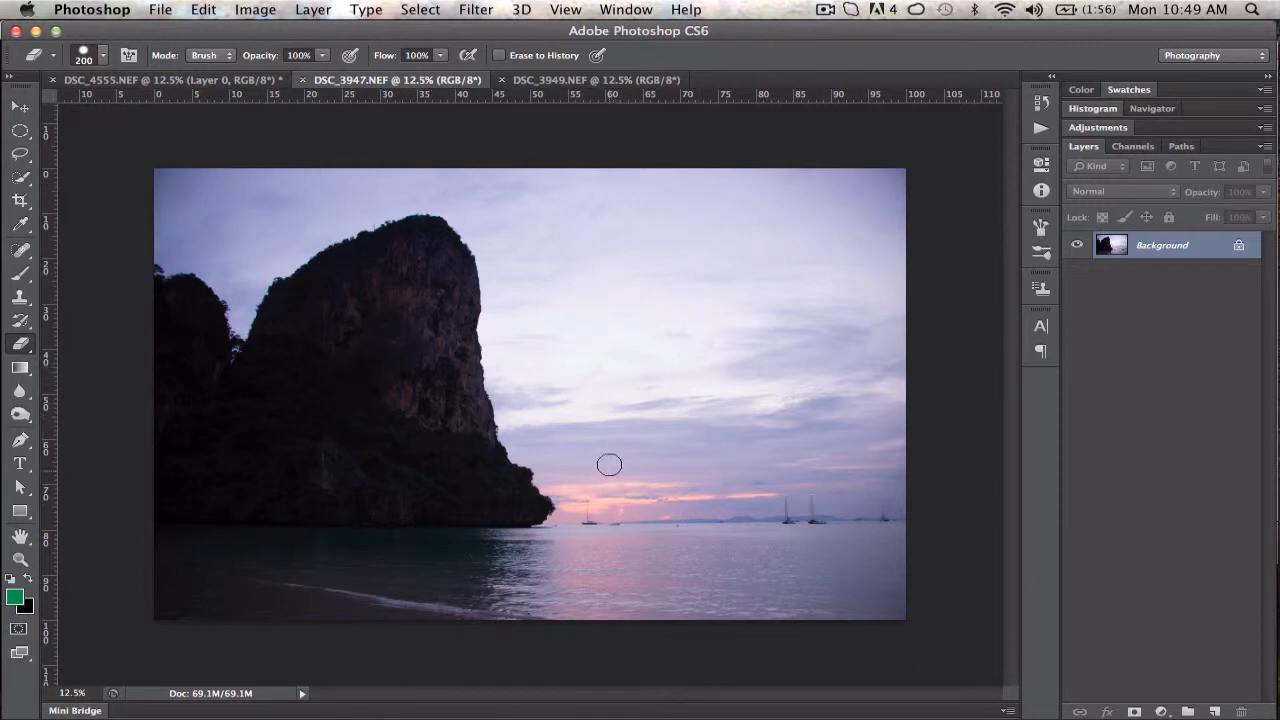
pyautogui.click(578, 80)
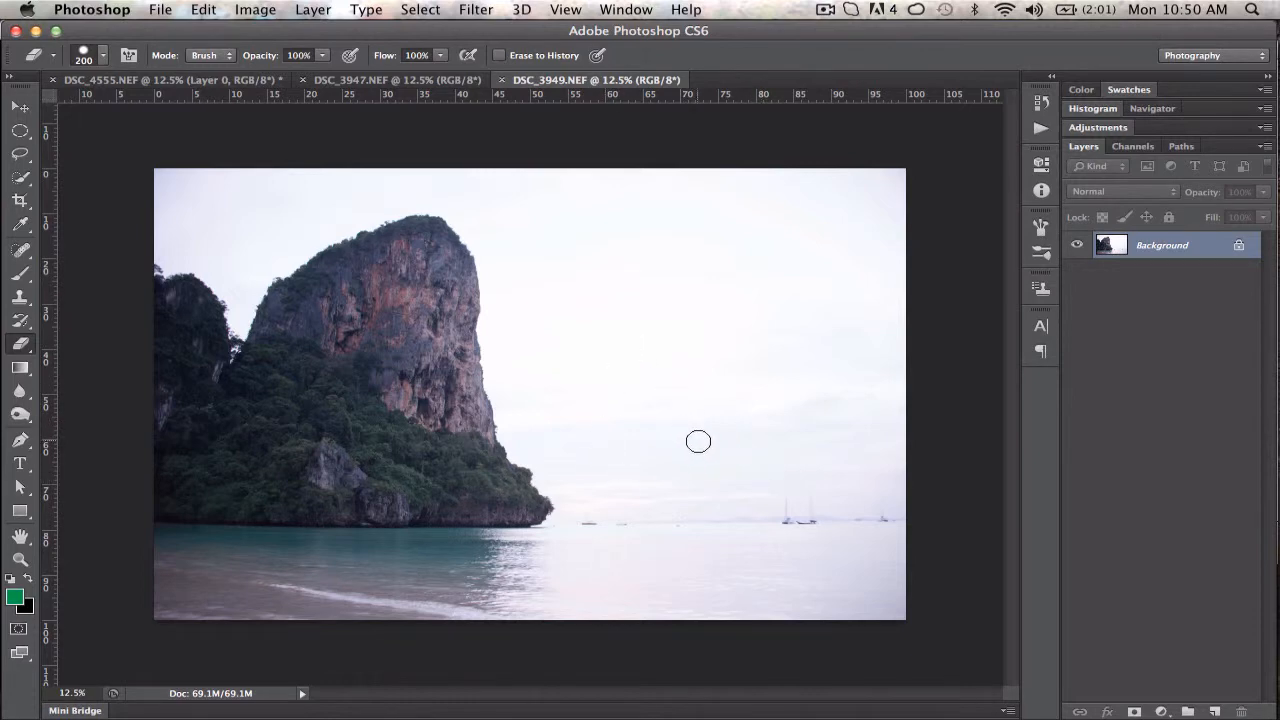
pyautogui.click(400, 80)
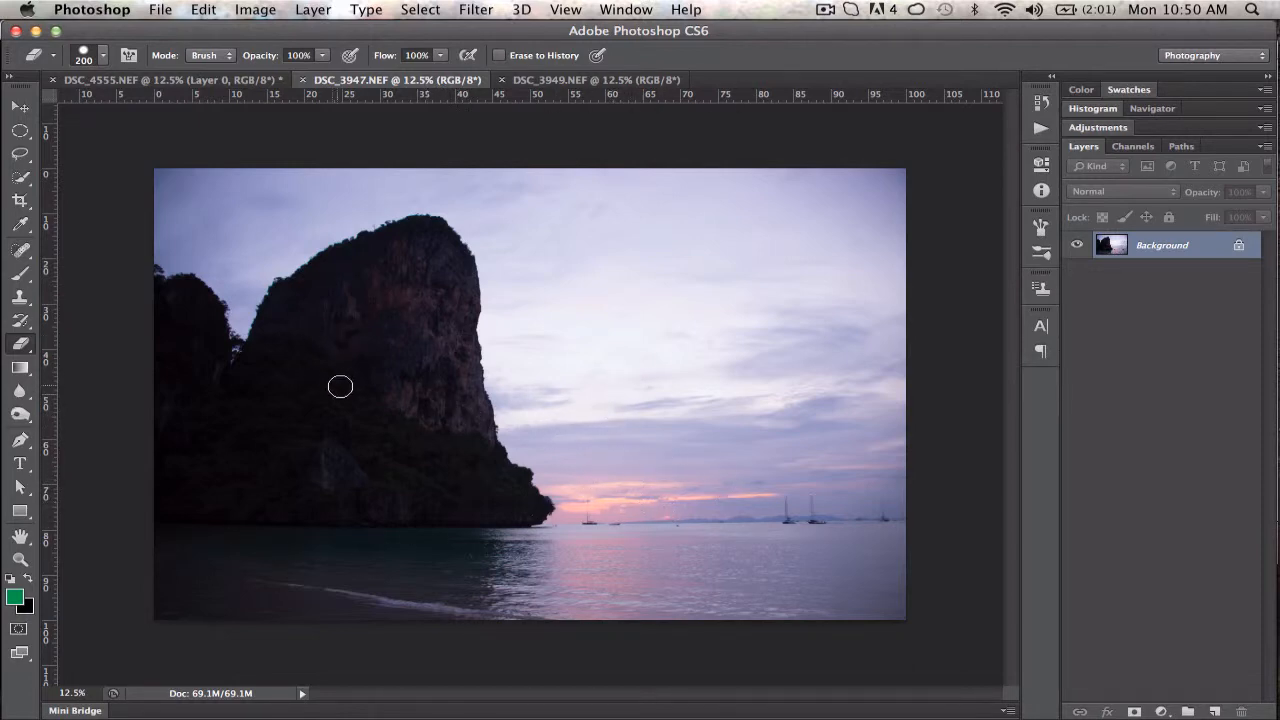
pyautogui.click(556, 80)
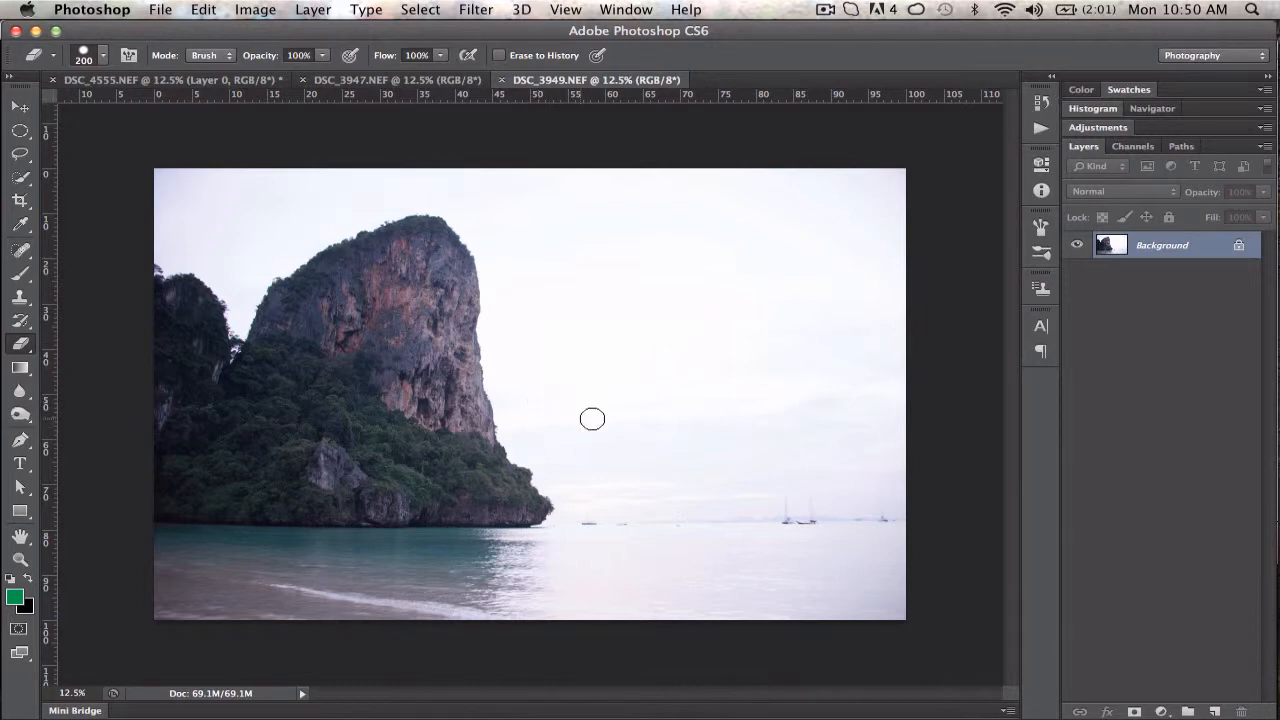
pyautogui.click(432, 79)
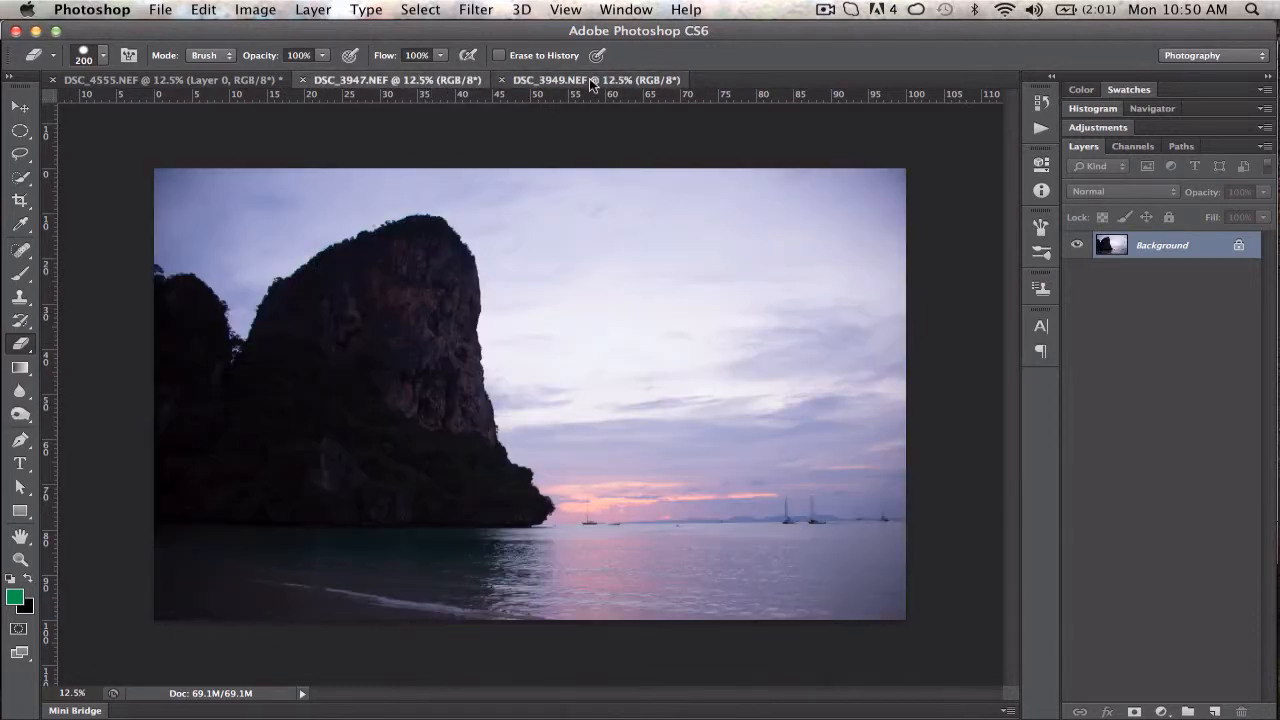
pyautogui.click(590, 80)
pyautogui.click(447, 79)
pyautogui.click(590, 80)
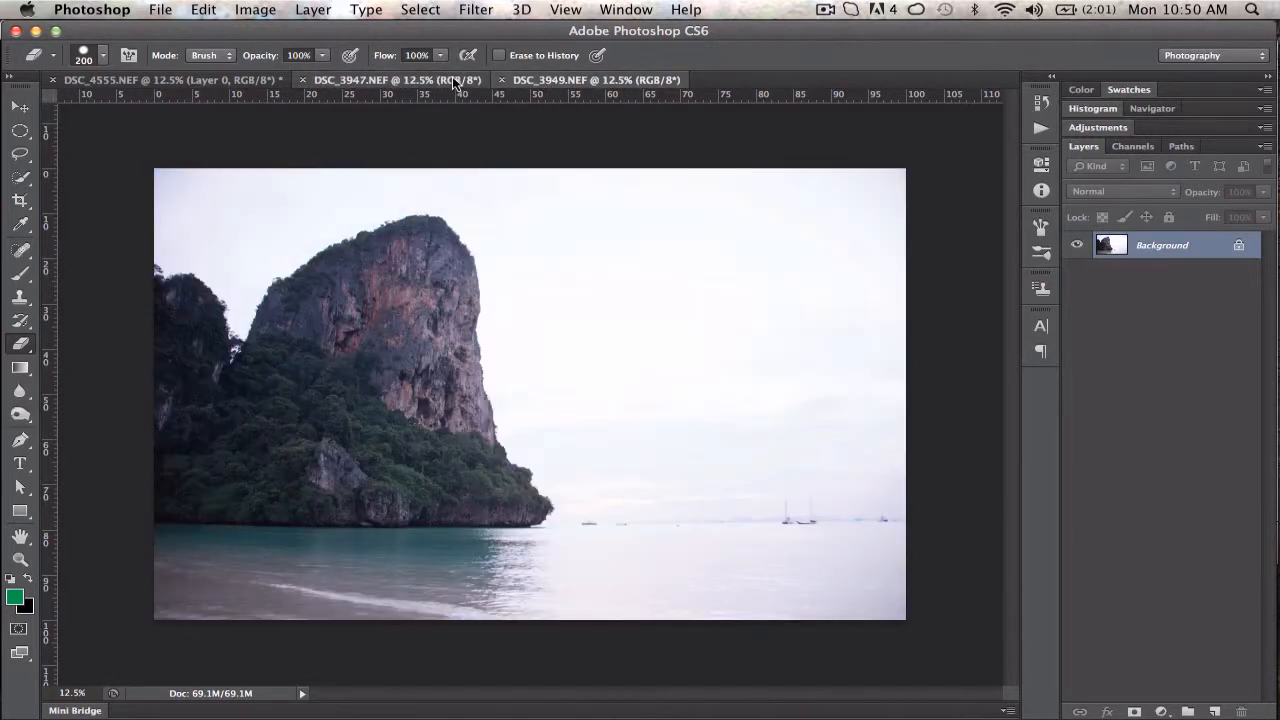
pyautogui.click(452, 79)
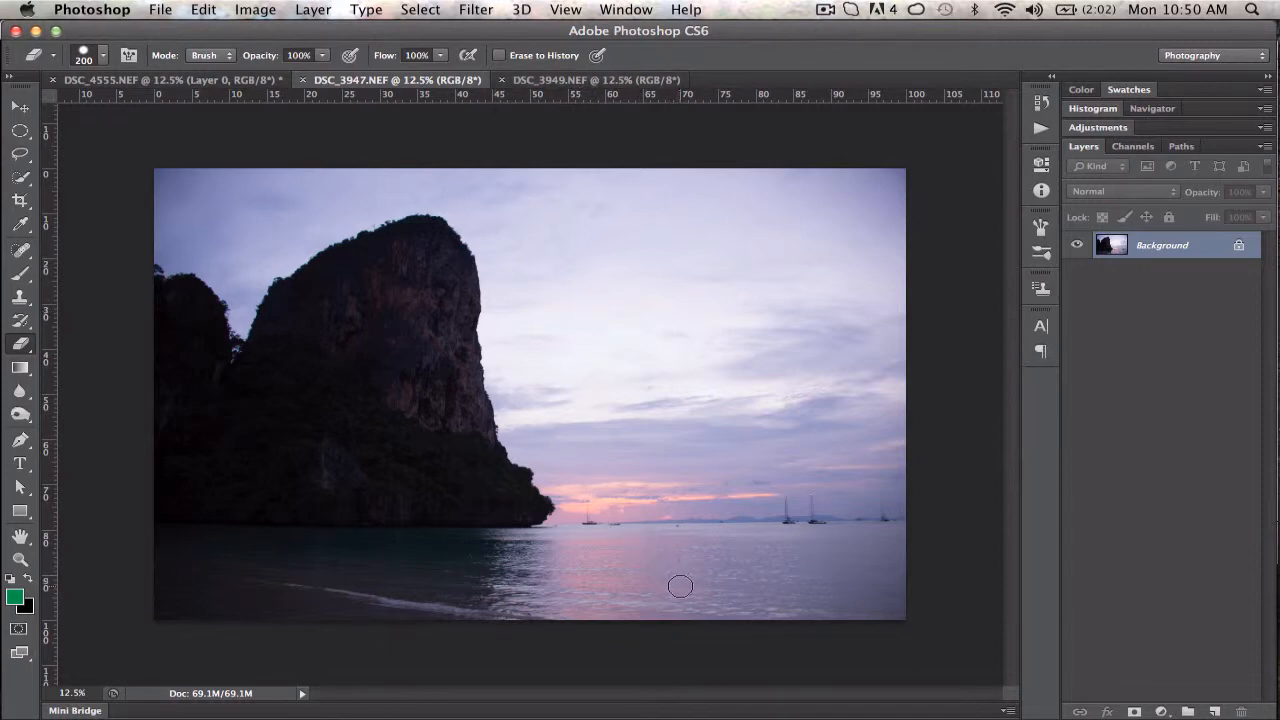
pyautogui.click(566, 82)
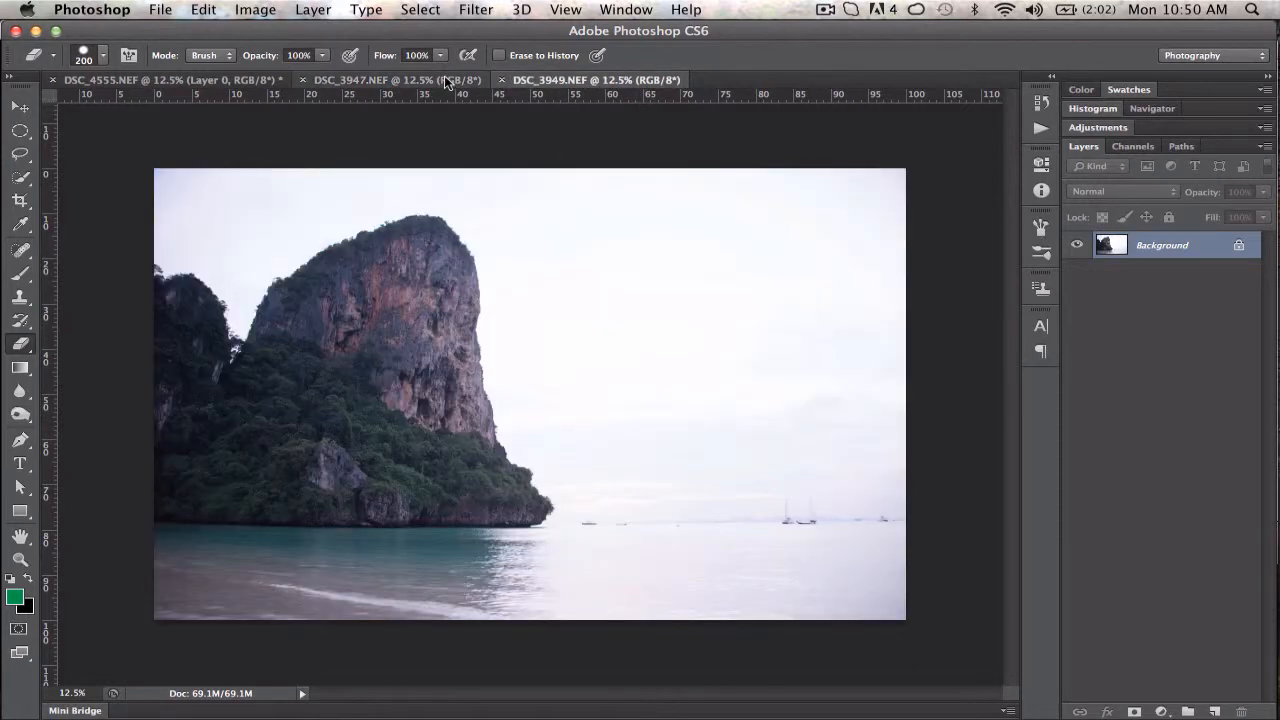
pyautogui.click(446, 82)
pyautogui.click(503, 86)
pyautogui.click(462, 84)
pyautogui.click(503, 88)
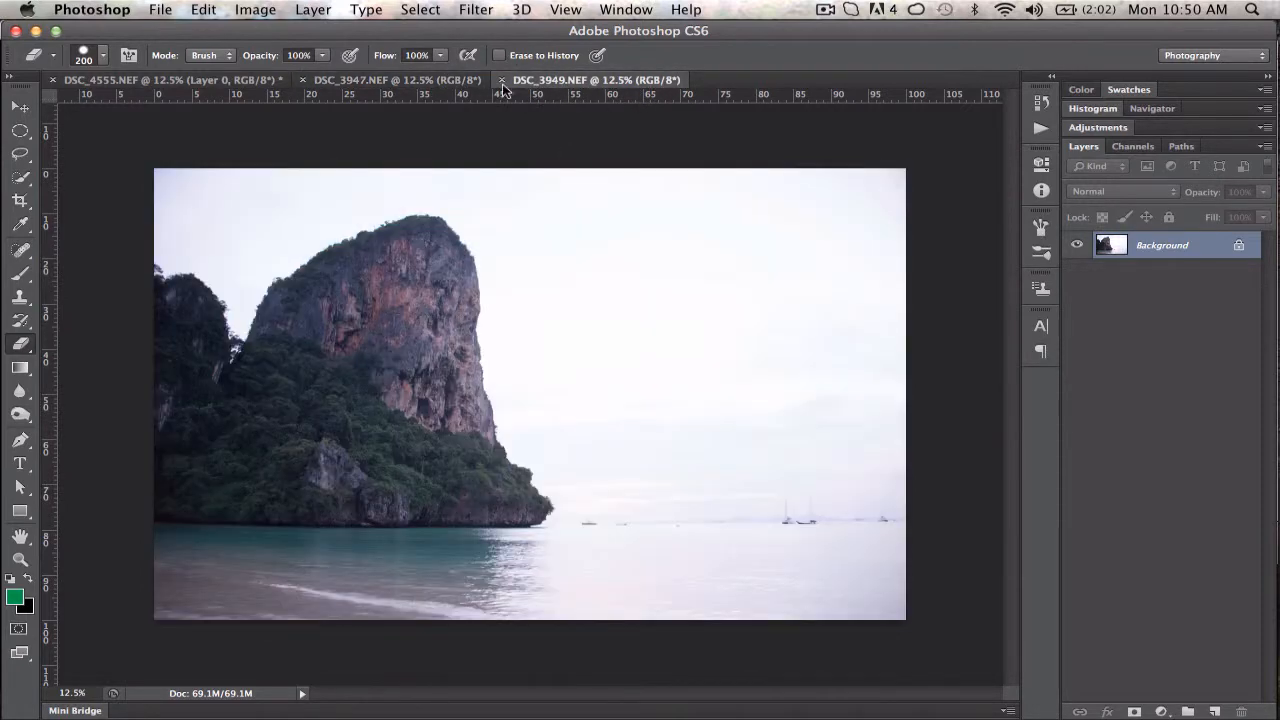
pyautogui.click(458, 90)
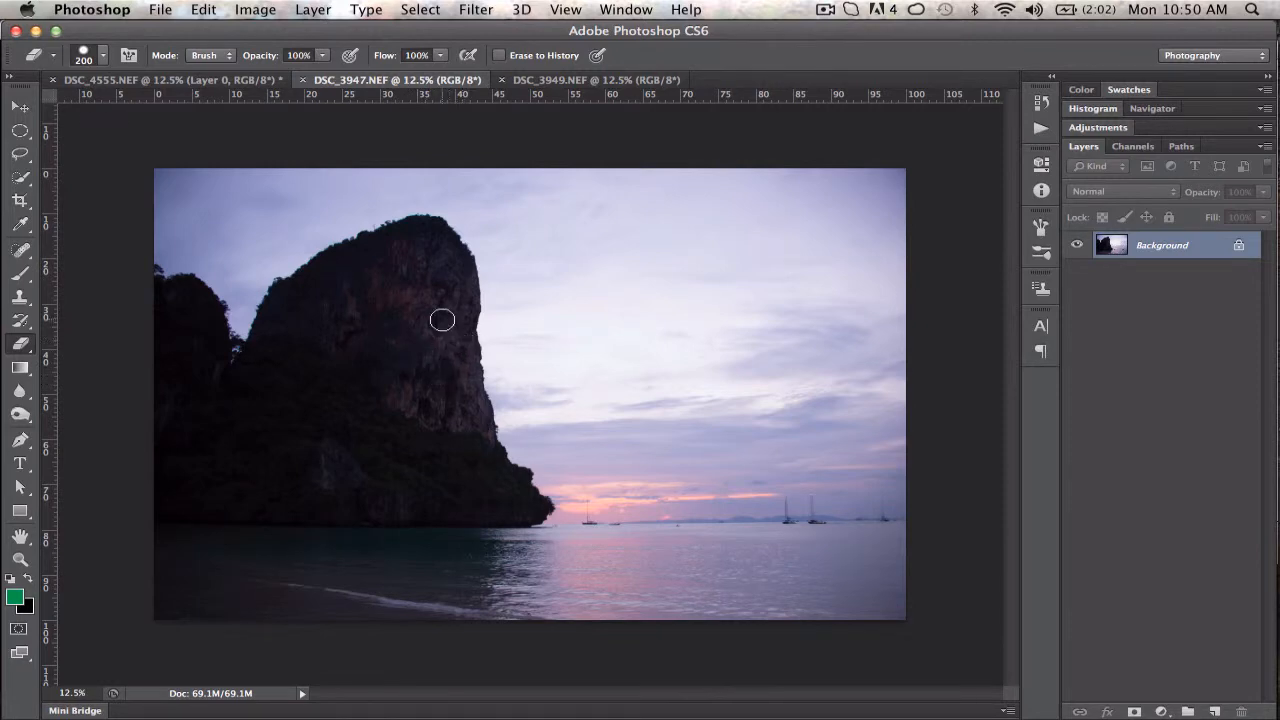
# Alternate between the darker and the brighter cliff photo once more, returning to DSC_3947.NEF.
pyautogui.click(553, 79)
pyautogui.click(452, 79)
pyautogui.click(537, 85)
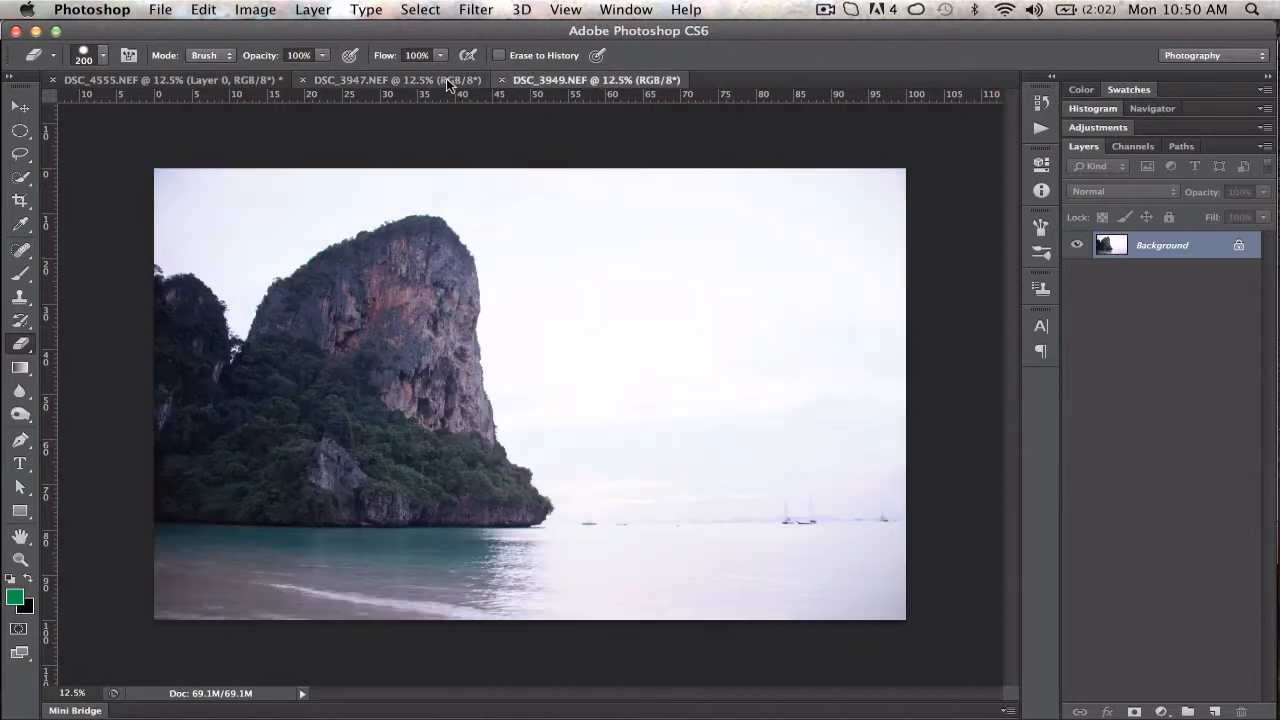
pyautogui.click(452, 81)
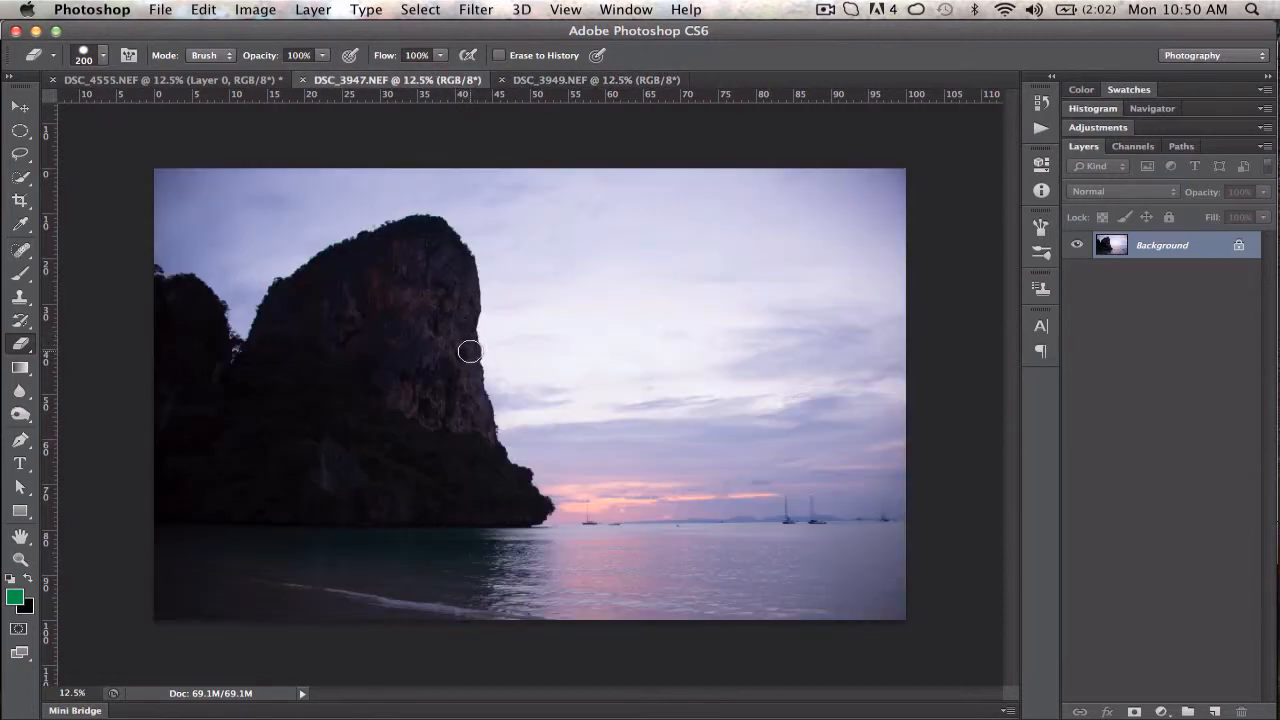
# Try to move the DSC_3947.NEF photo with the Move tool, and unlock its Background layer so it becomes movable.
pyautogui.click(18, 108)
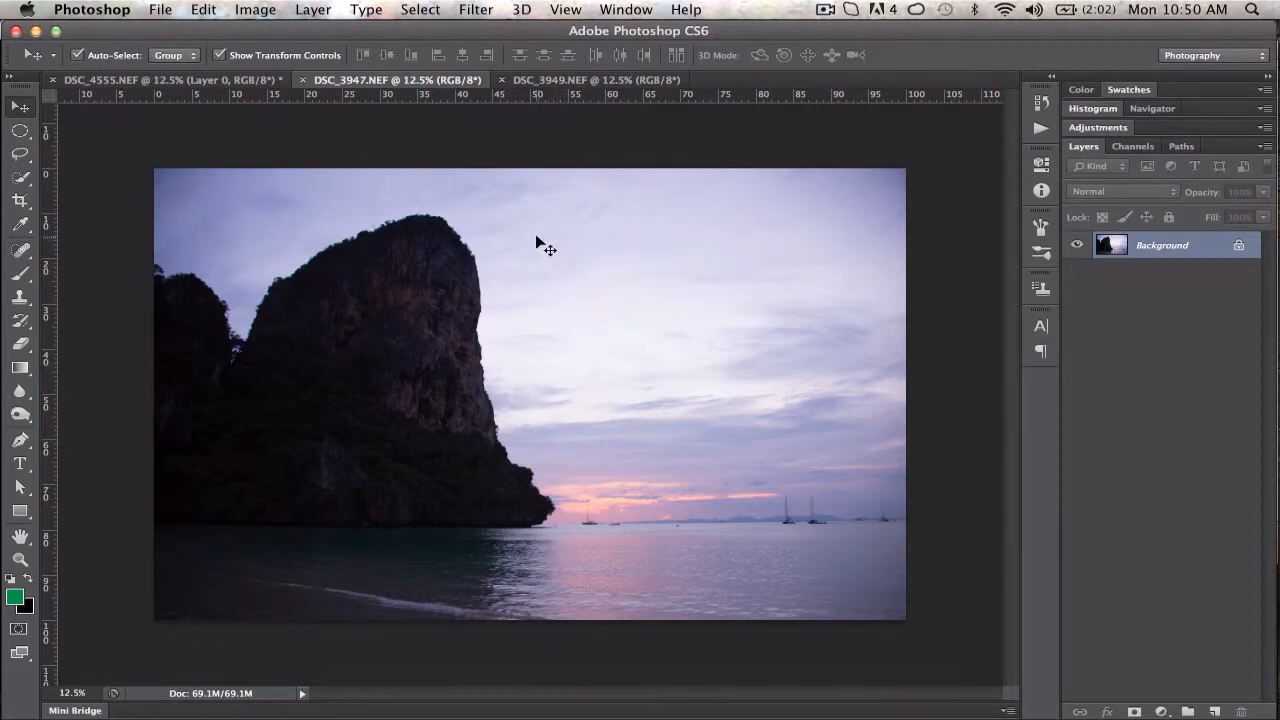
pyautogui.moveTo(516, 236); pyautogui.dragTo(543, 206)
pyautogui.click(791, 272)
pyautogui.moveTo(1238, 246); pyautogui.dragTo(1241, 711)
# Move the unlocked DSC_3947.NEF photo into the DSC_3949.NEF document as a new layer aligned over its Background.
pyautogui.click(538, 250)
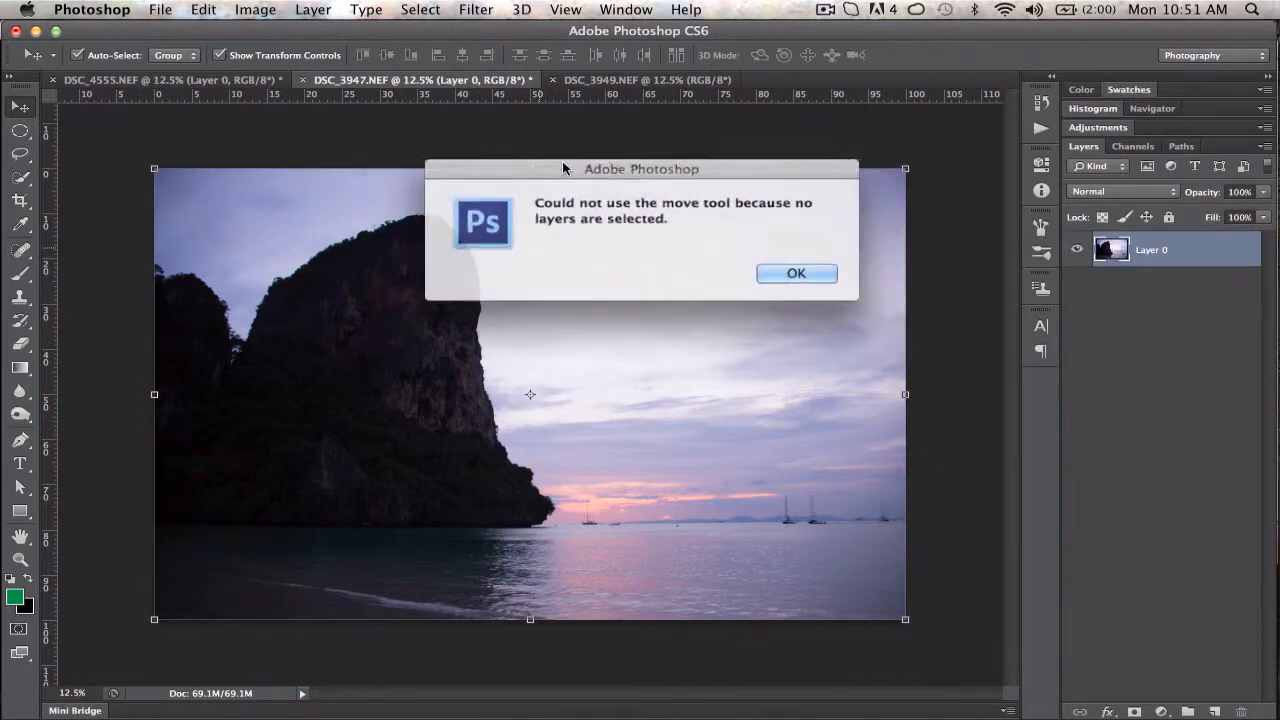
pyautogui.click(791, 272)
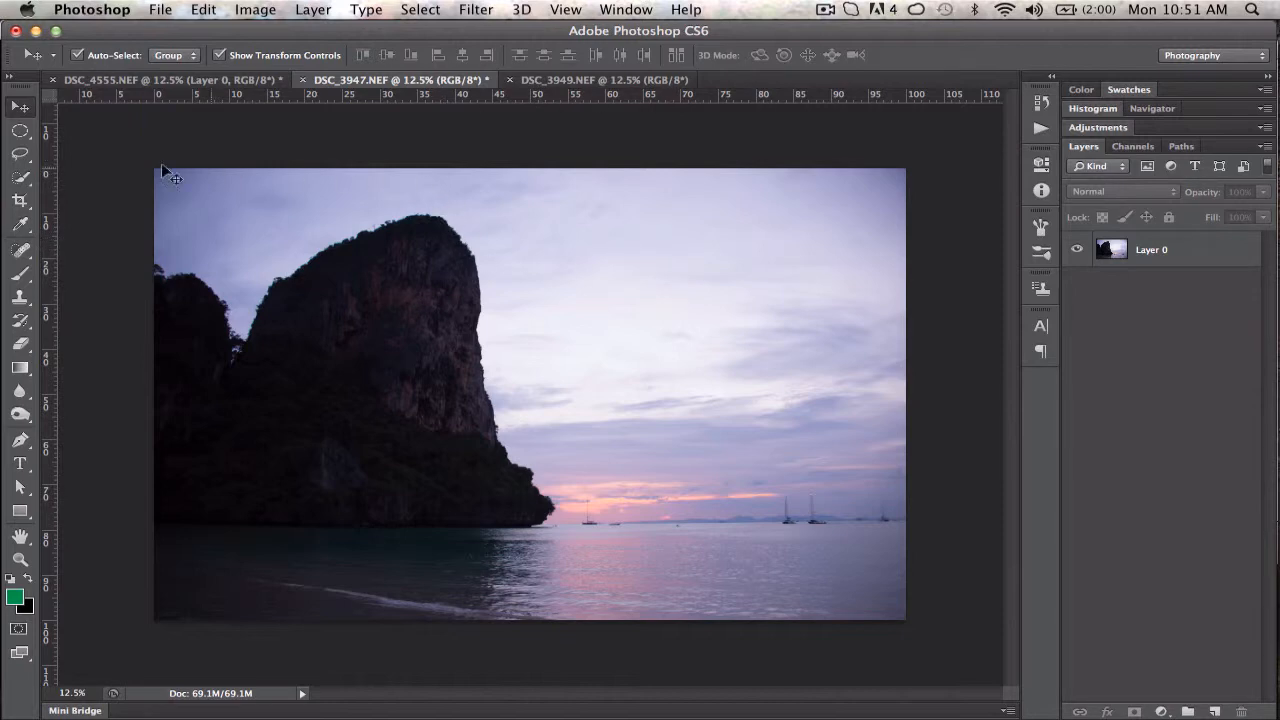
pyautogui.moveTo(600, 226); pyautogui.dragTo(580, 90)
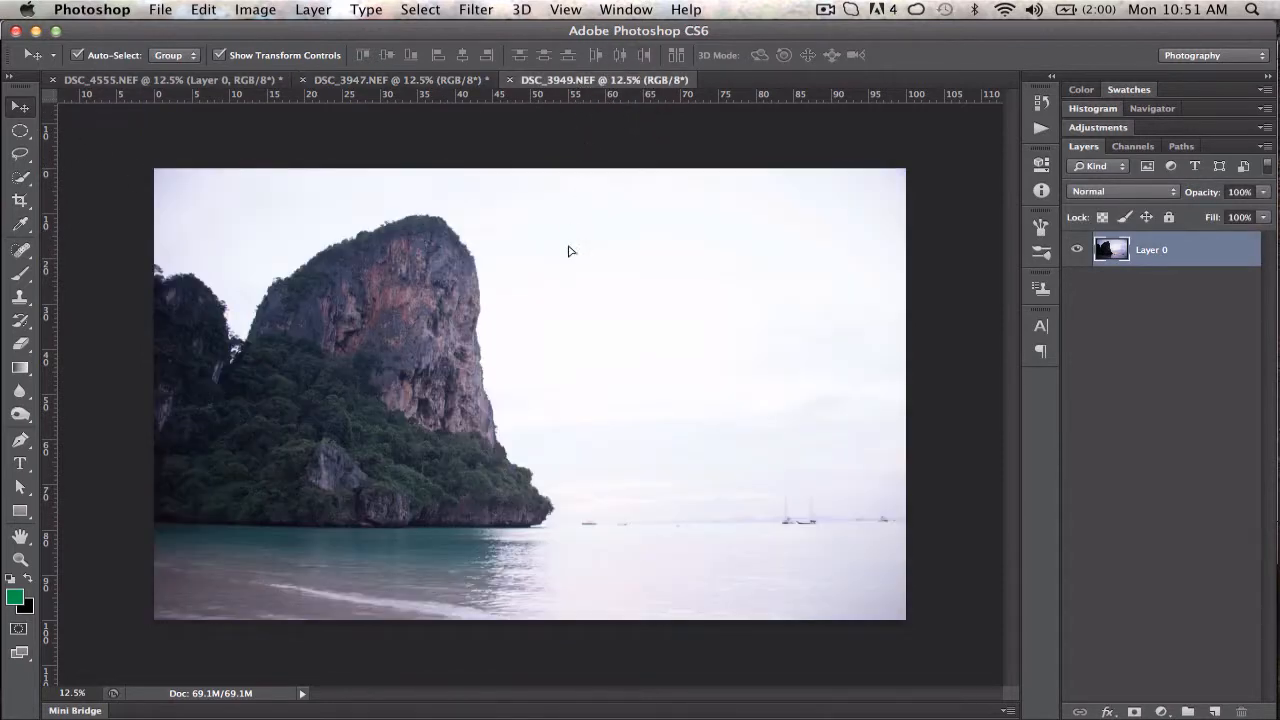
pyautogui.moveTo(560, 290); pyautogui.dragTo(574, 274)
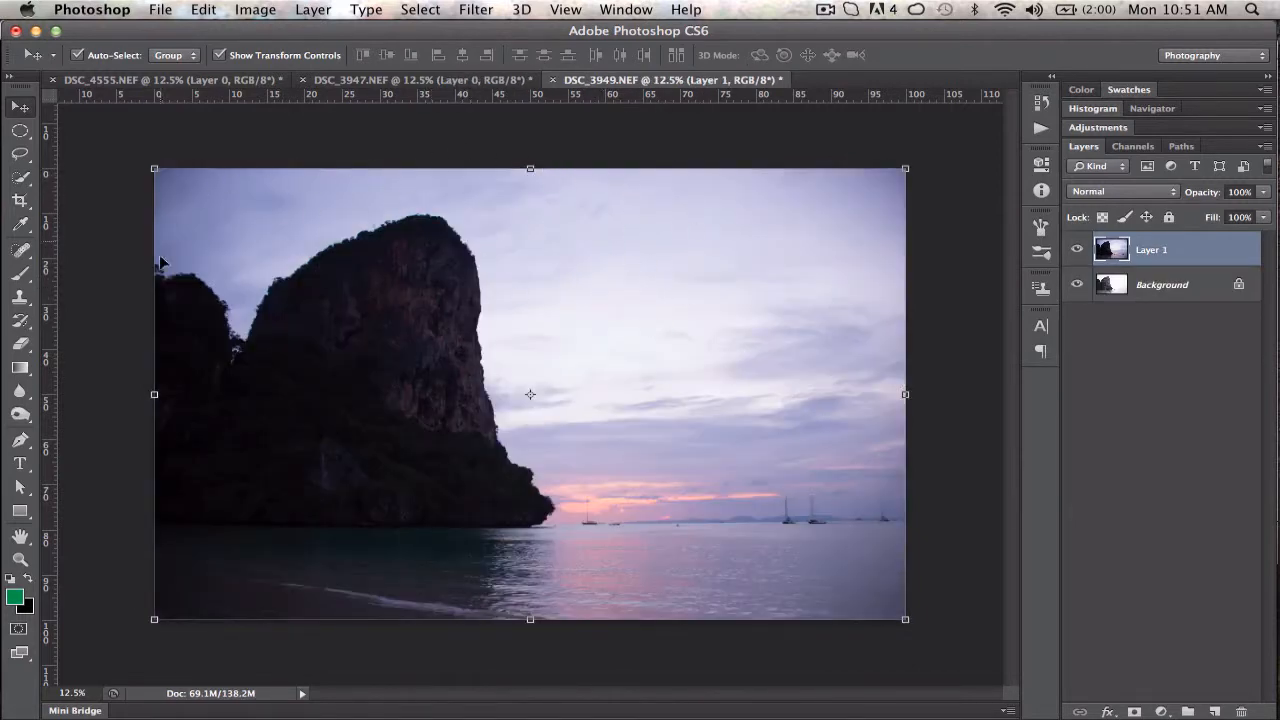
# Toggle Layer 1's visibility repeatedly to compare the dark exposure with the bright Background beneath, leaving Layer 1 visible.
pyautogui.click(1078, 251)
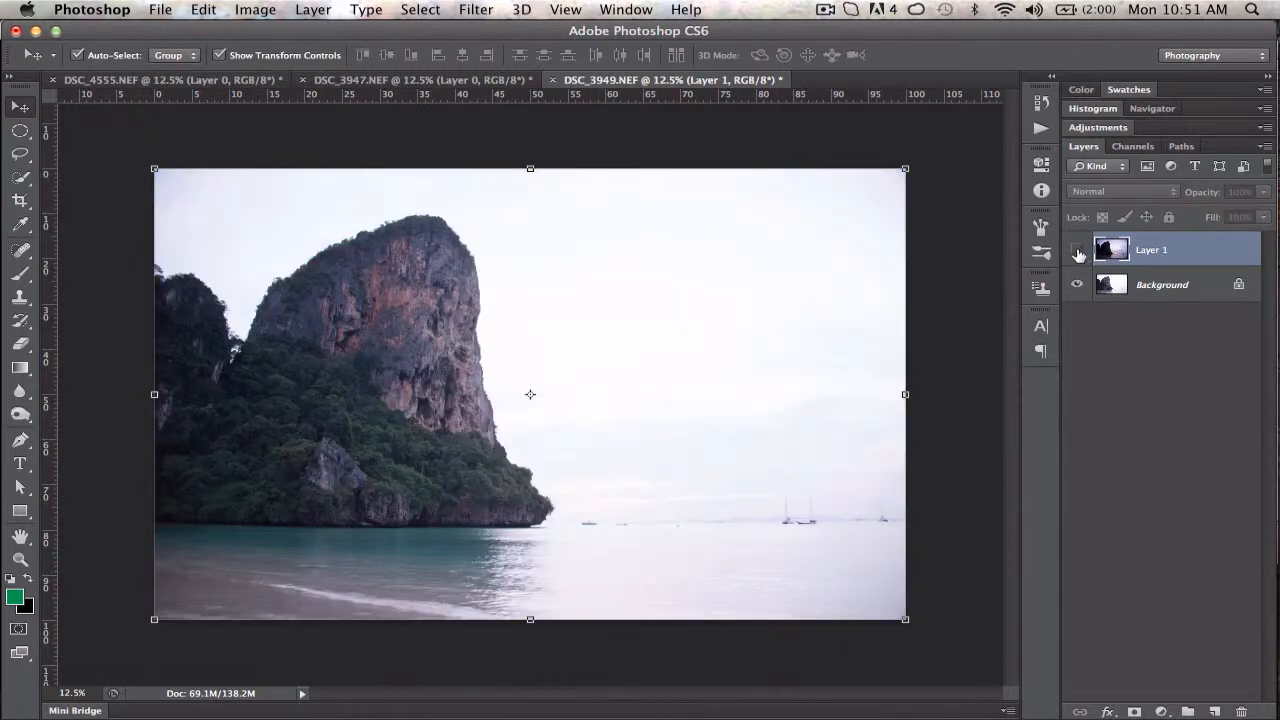
pyautogui.click(1078, 251)
pyautogui.click(1078, 251)
pyautogui.click(1078, 251)
pyautogui.click(1078, 251)
pyautogui.click(1080, 251)
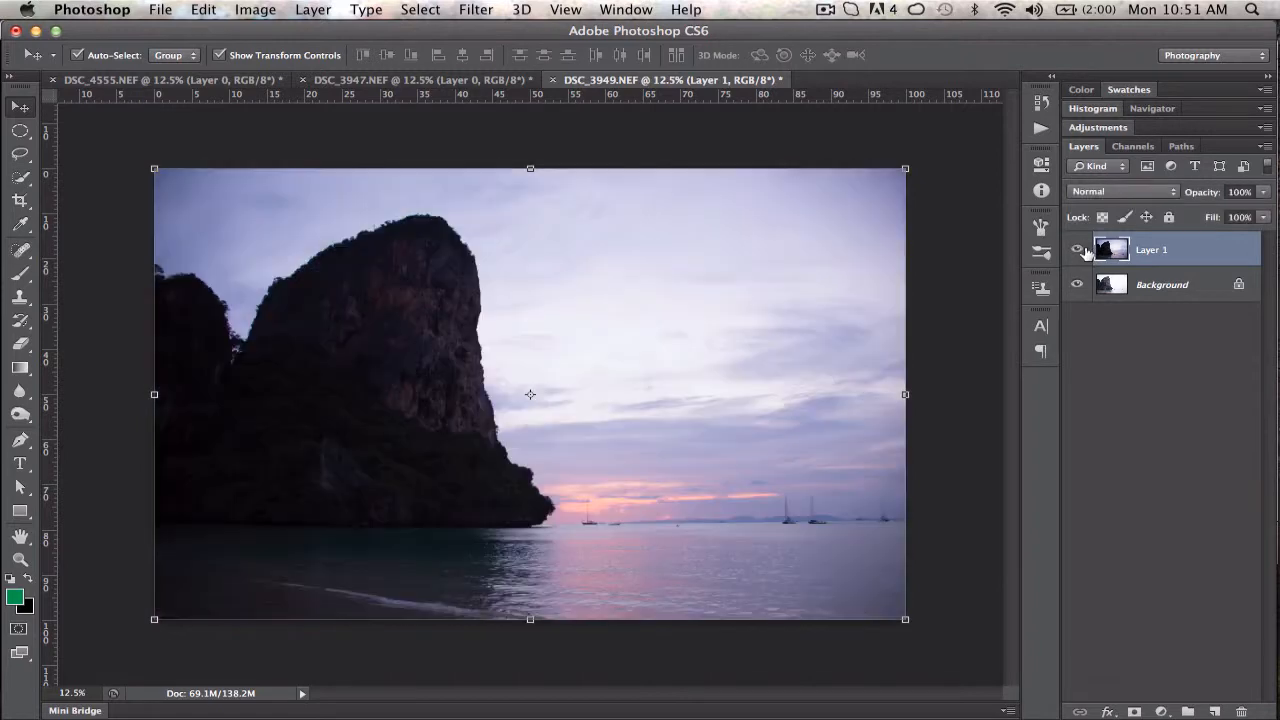
pyautogui.click(1080, 251)
pyautogui.click(1080, 251)
pyautogui.click(1090, 251)
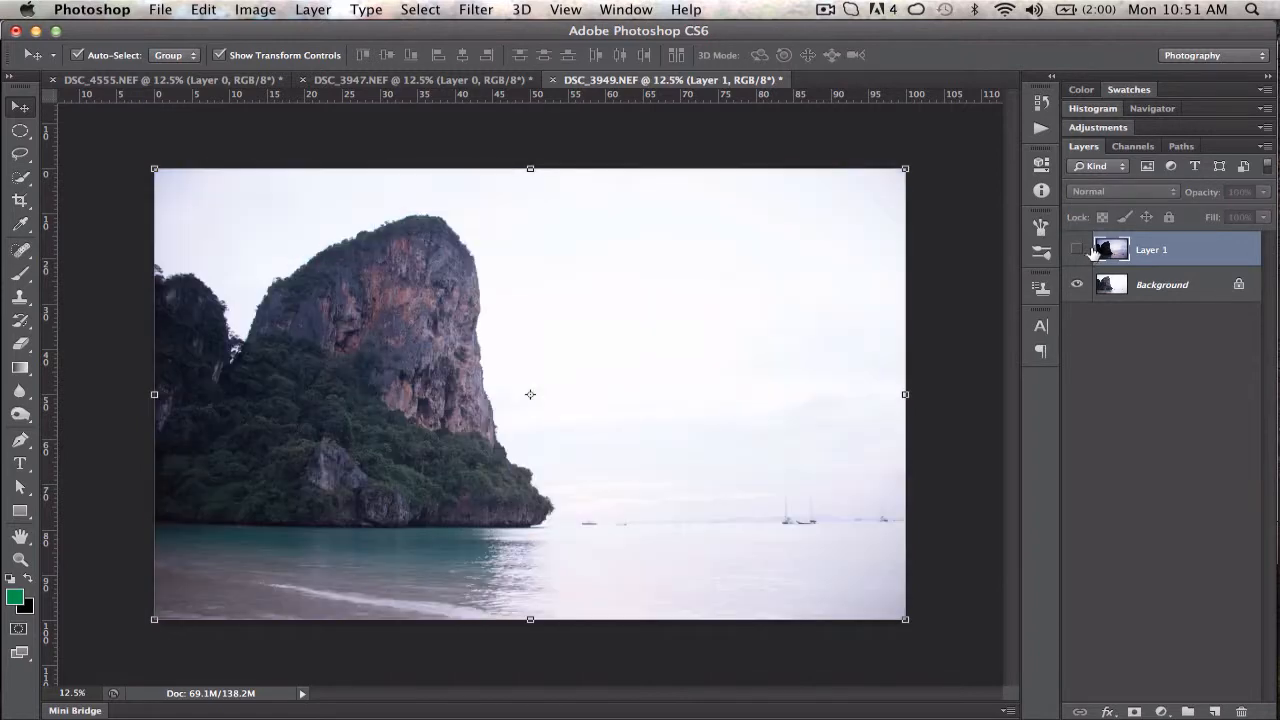
pyautogui.click(1090, 251)
pyautogui.click(1090, 251)
pyautogui.click(1078, 251)
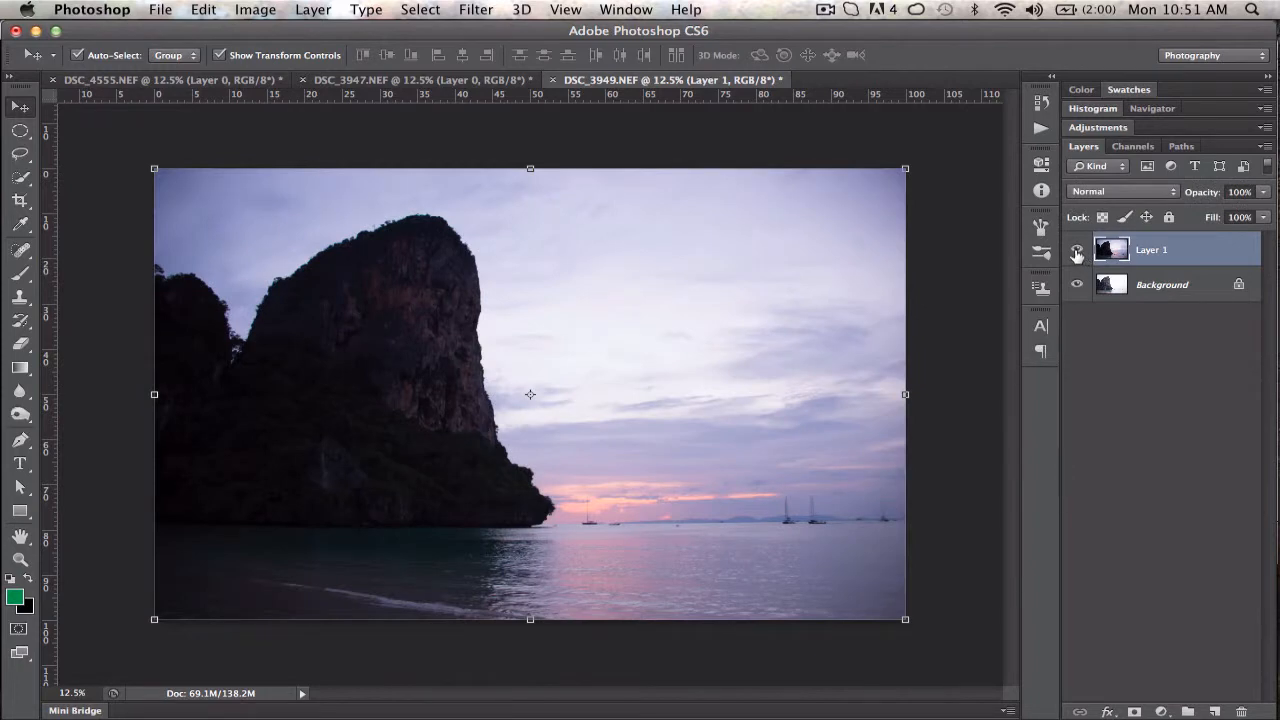
pyautogui.click(1077, 251)
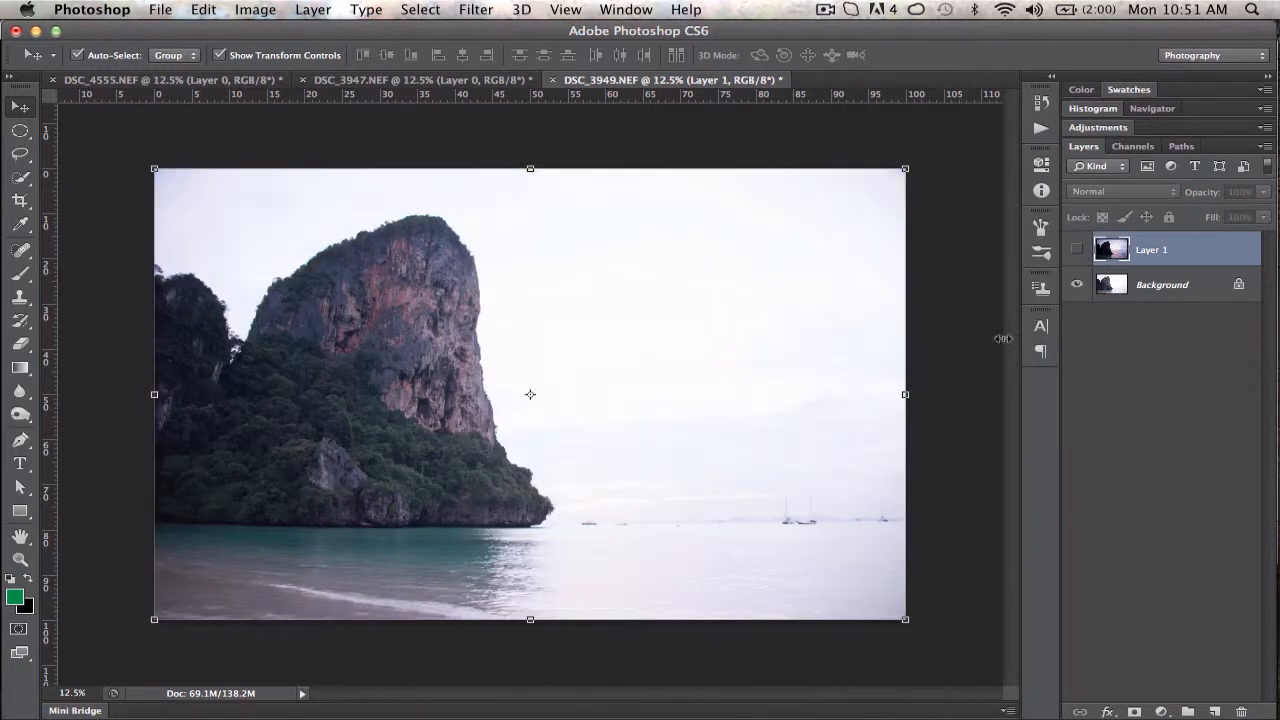
pyautogui.click(1077, 252)
pyautogui.click(1077, 252)
pyautogui.click(1076, 252)
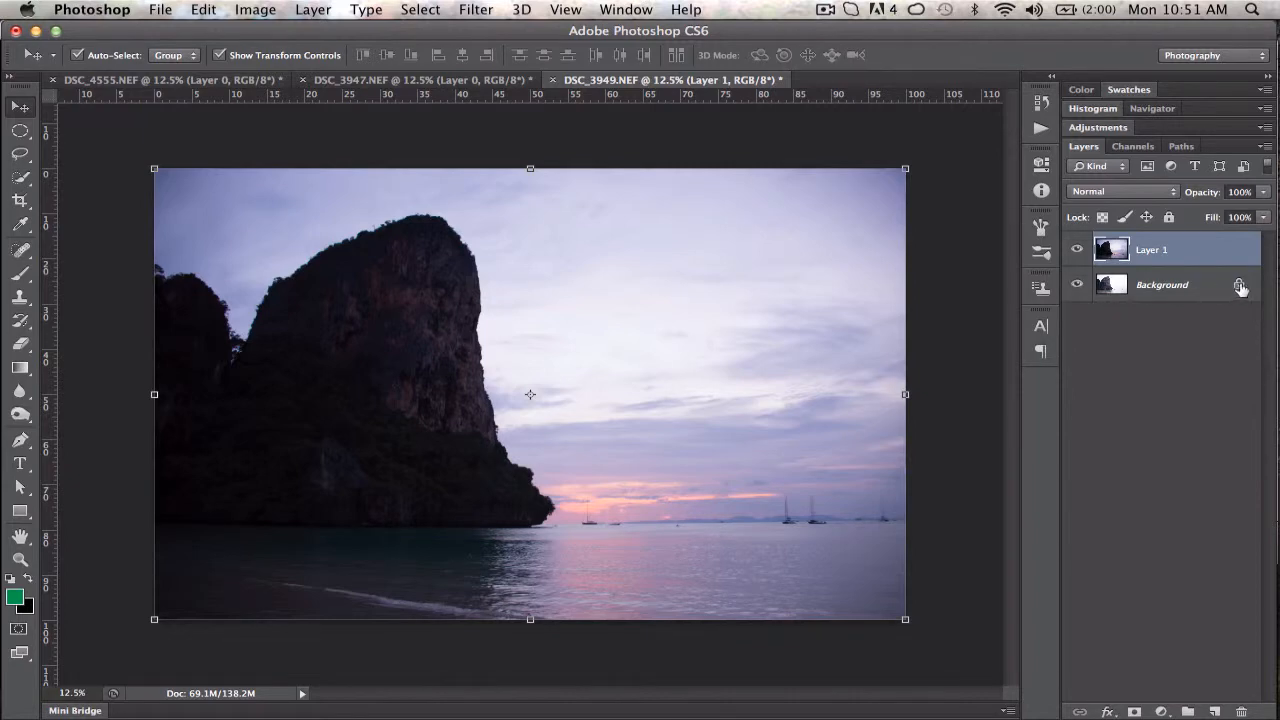
# Unlock the Background of DSC_3949.NEF into a normal layer, select Layer 1, and briefly hide it to view the photo beneath.
pyautogui.moveTo(1240, 288); pyautogui.dragTo(1242, 709)
pyautogui.click(1177, 252)
pyautogui.click(1077, 252)
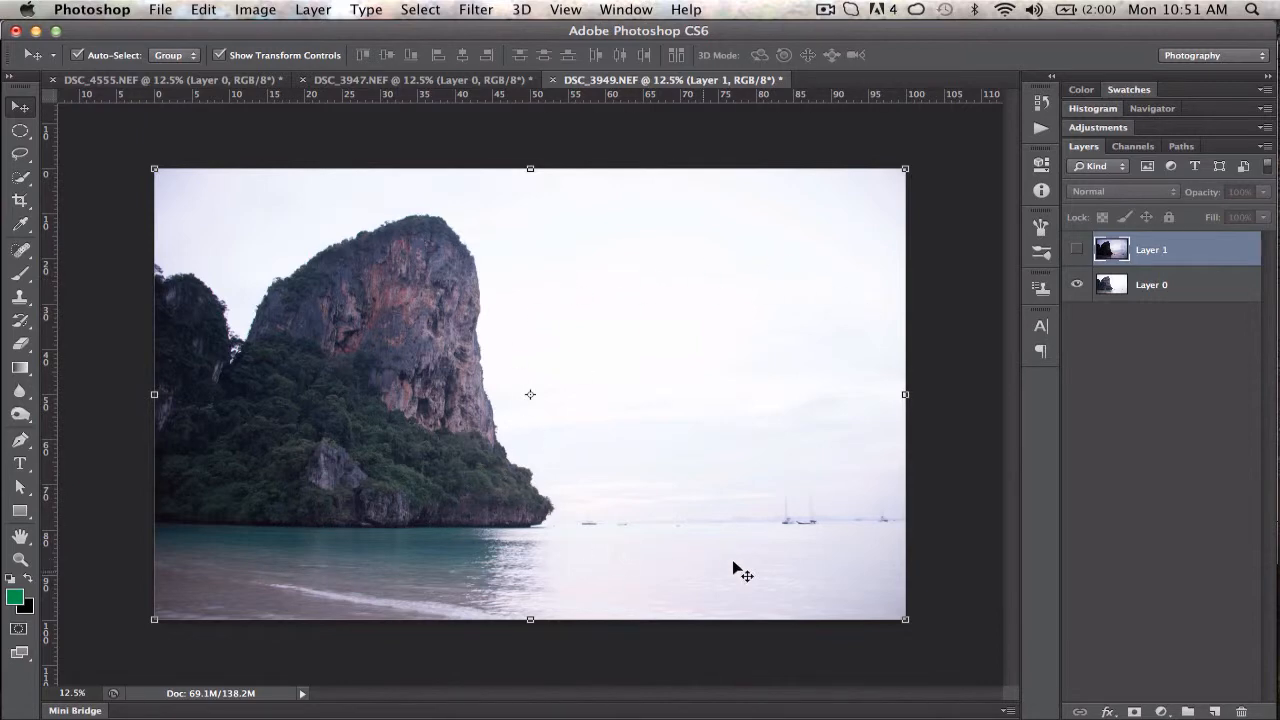
pyautogui.click(1077, 251)
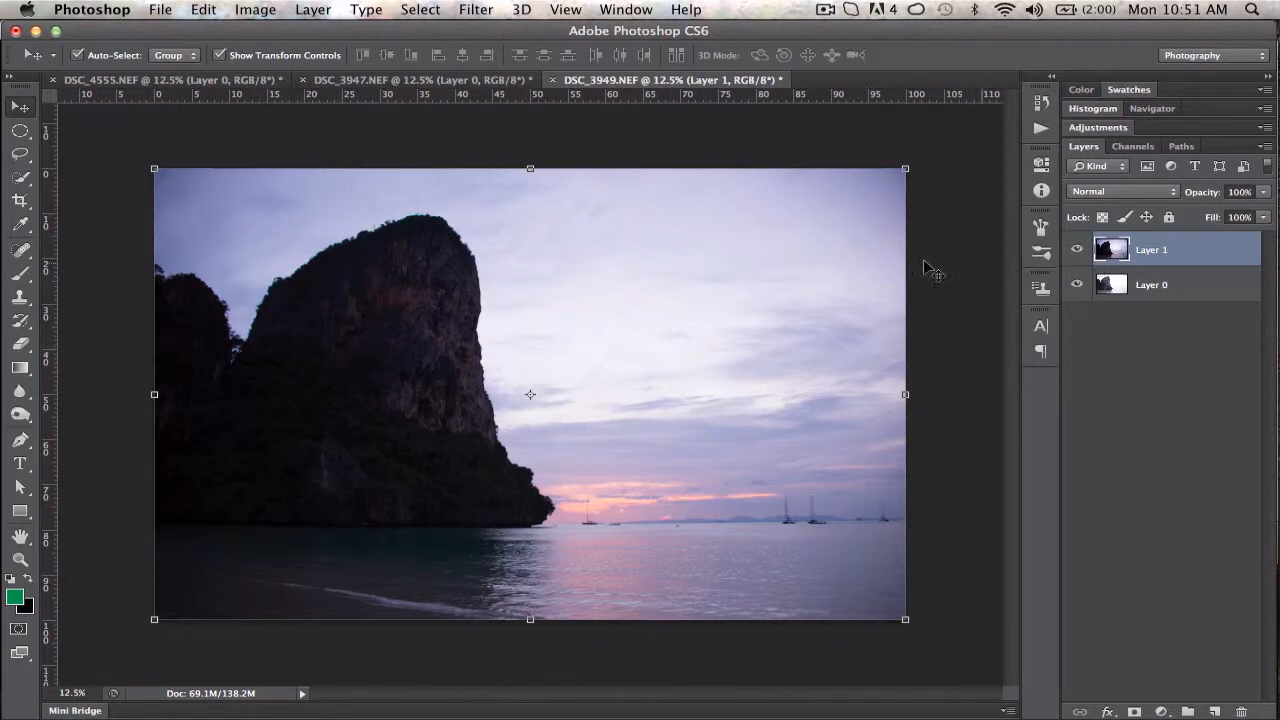
# Erase the middle of the dark cliff on Layer 1 with the hard 200 px Eraser, and toggle both layers to inspect the hole.
pyautogui.click(19, 346)
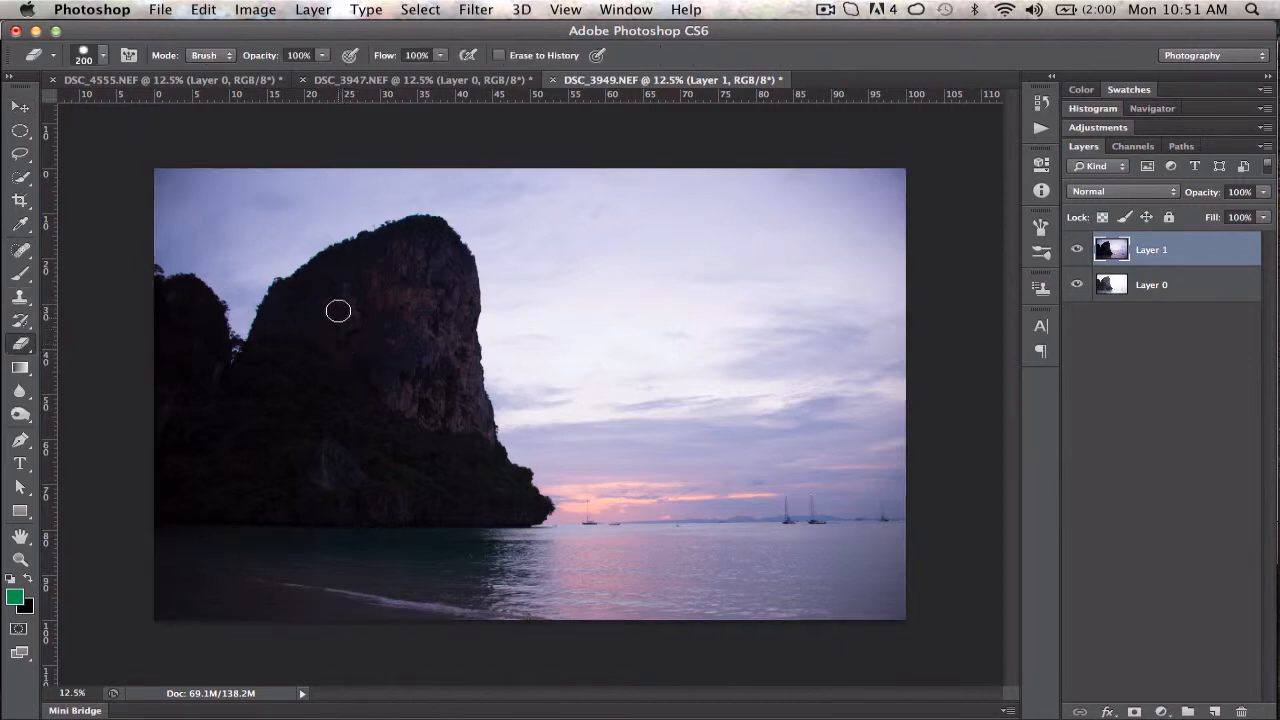
pyautogui.moveTo(334, 291)
pyautogui.mouseDown()
pyautogui.moveTo(342, 349)
pyautogui.moveTo(354, 286)
pyautogui.moveTo(345, 351)
pyautogui.moveTo(383, 271)
pyautogui.moveTo(348, 374)
pyautogui.moveTo(392, 300)
pyautogui.moveTo(368, 343)
pyautogui.moveTo(409, 364)
pyautogui.moveTo(399, 319)
pyautogui.moveTo(398, 410)
pyautogui.moveTo(401, 318)
pyautogui.moveTo(350, 436)
pyautogui.moveTo(353, 385)
pyautogui.moveTo(338, 363)
pyautogui.moveTo(286, 447)
pyautogui.moveTo(331, 306)
pyautogui.moveTo(268, 453)
pyautogui.moveTo(305, 335)
pyautogui.moveTo(301, 421)
pyautogui.moveTo(315, 470)
pyautogui.moveTo(444, 377)
pyautogui.moveTo(436, 330)
pyautogui.mouseUp()
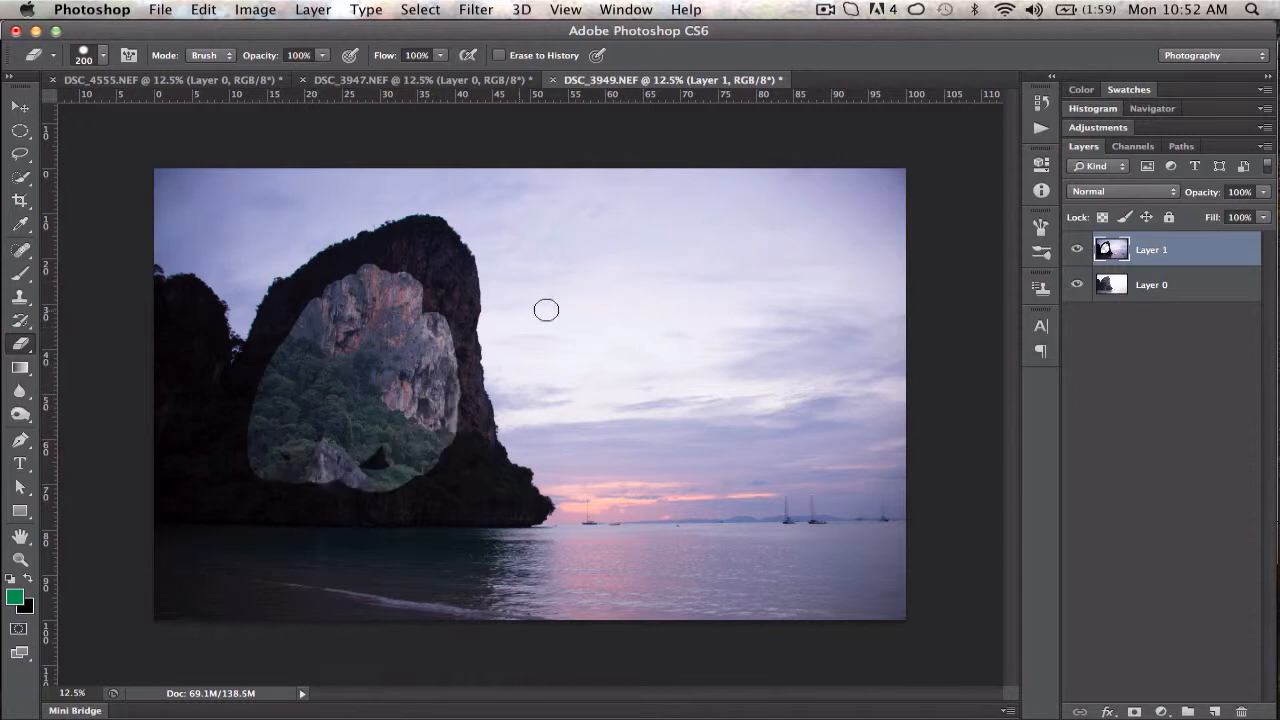
pyautogui.click(1077, 250)
pyautogui.click(1077, 250)
pyautogui.click(1077, 286)
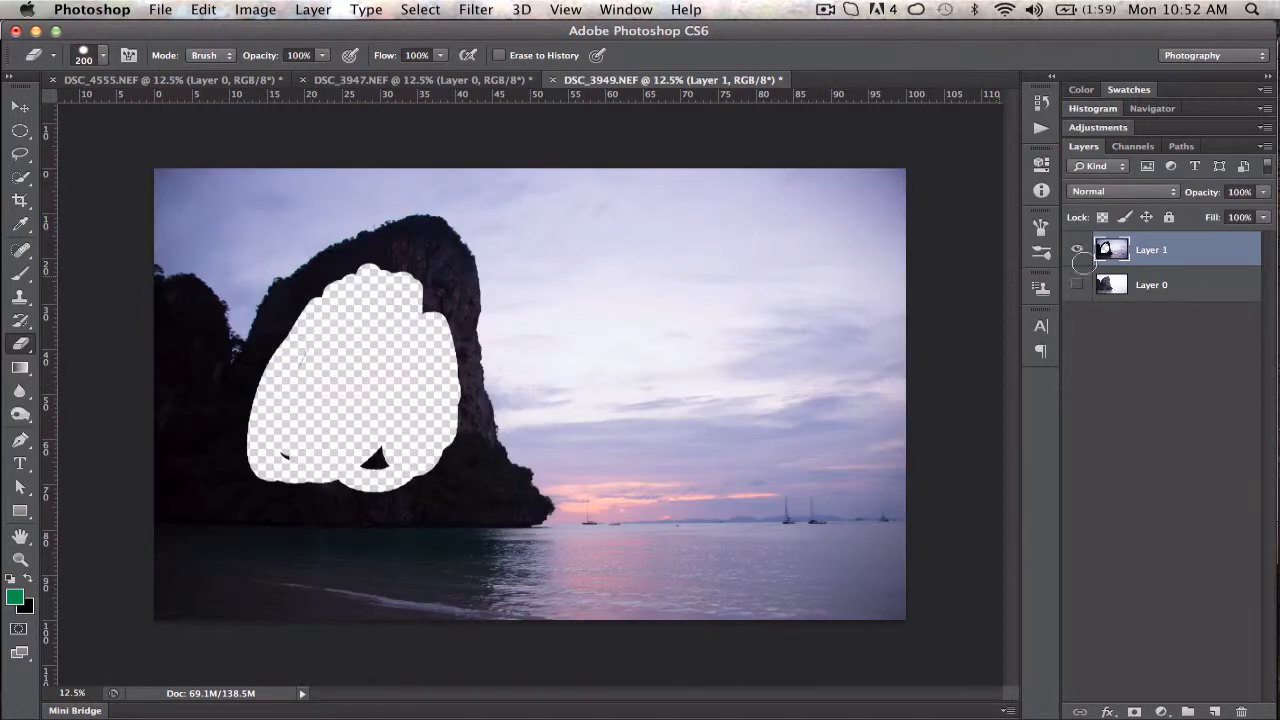
pyautogui.click(1077, 286)
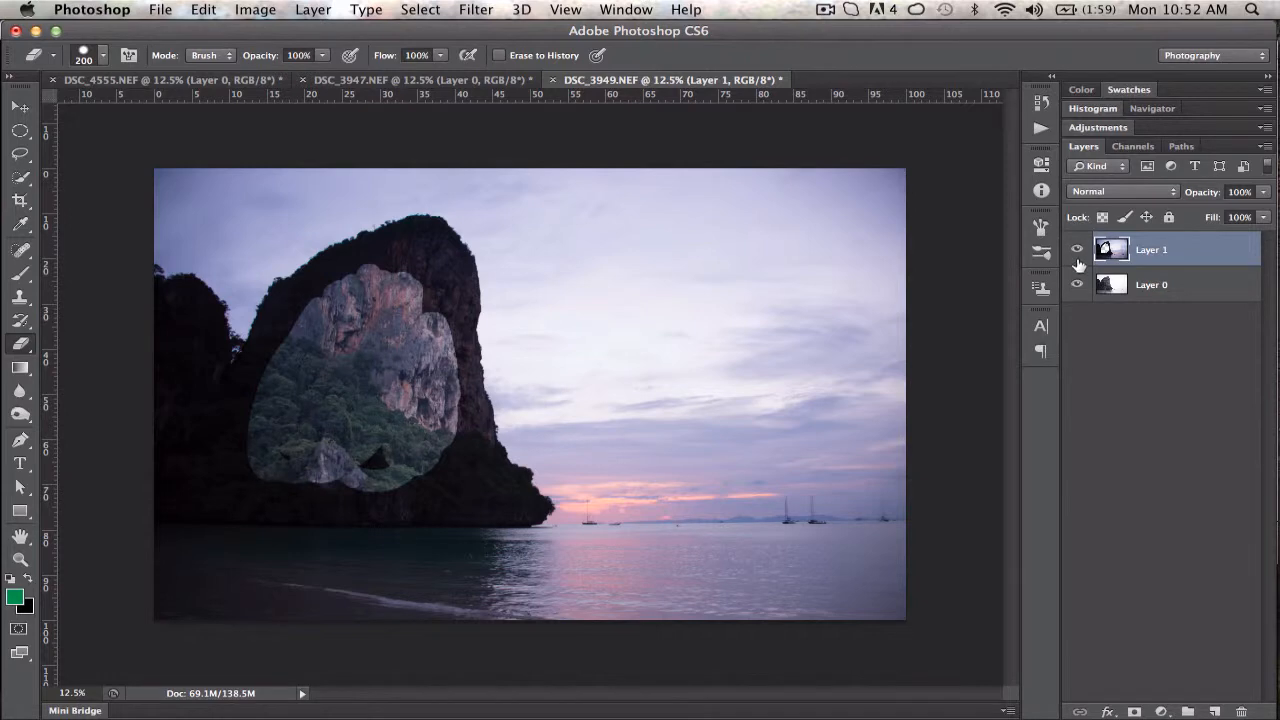
# Revert the document history to the Make Layer state, removing all eraser strokes, and select Layer 1 again.
pyautogui.click(1042, 103)
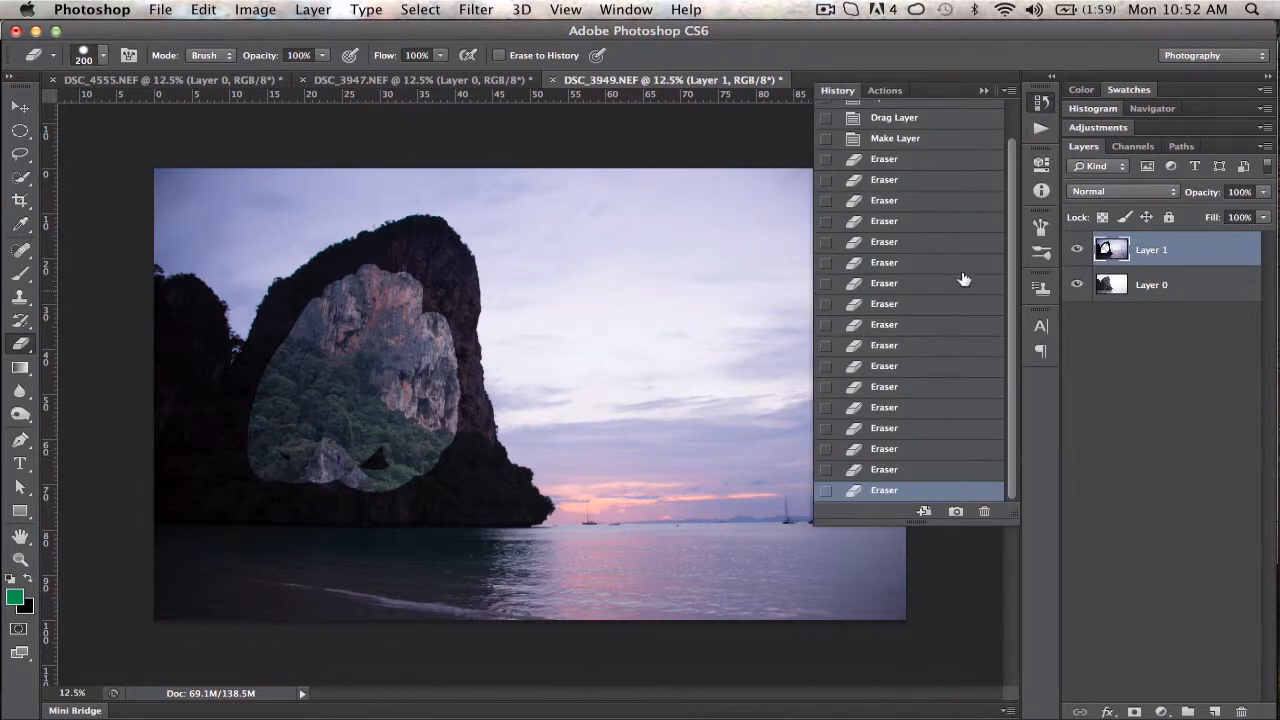
pyautogui.moveTo(1014, 254); pyautogui.dragTo(1014, 211)
pyautogui.click(912, 180)
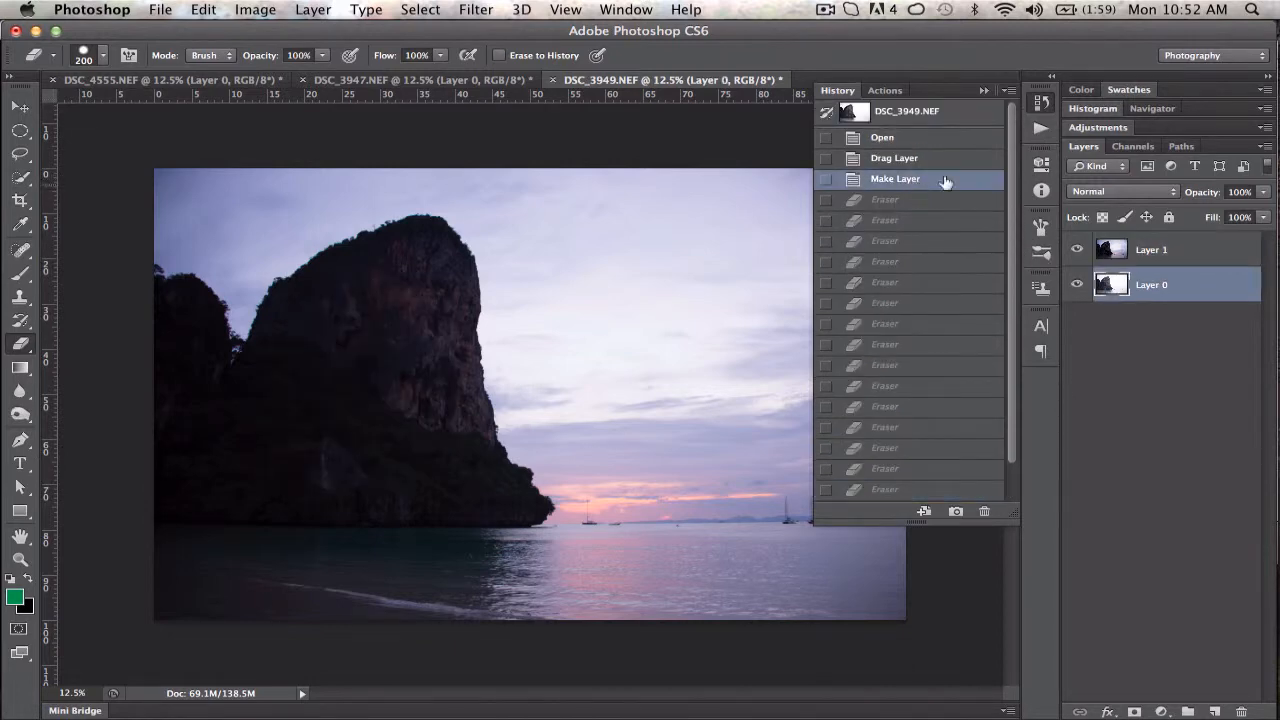
pyautogui.click(984, 90)
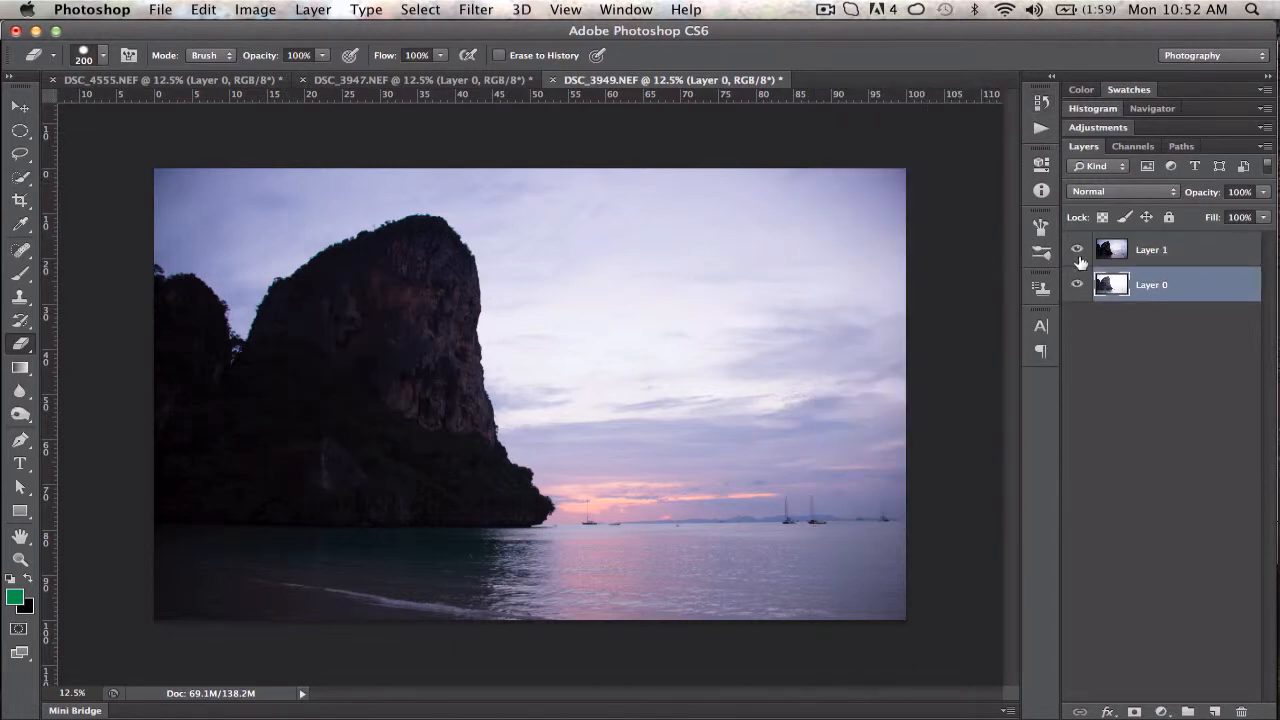
pyautogui.click(1113, 252)
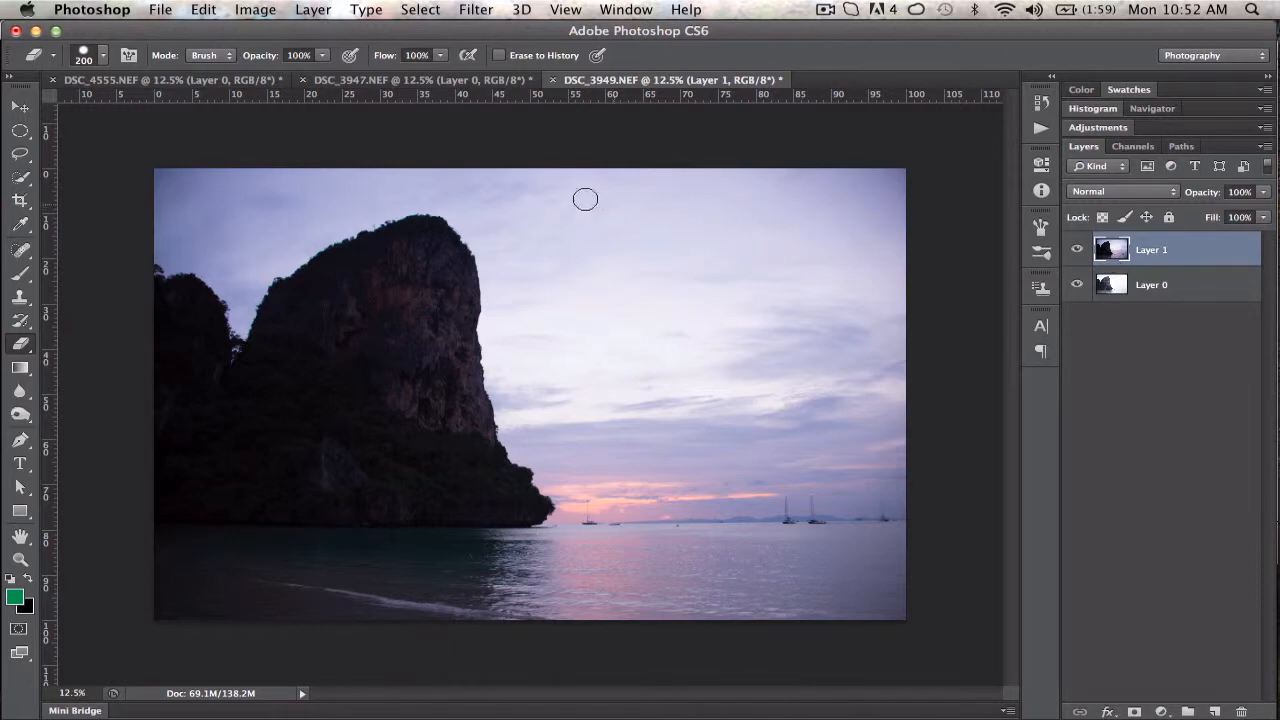
# Give the Eraser a soft round brush with 0% hardness and 153 px size, and set its opacity to 80%.
pyautogui.click(104, 60)
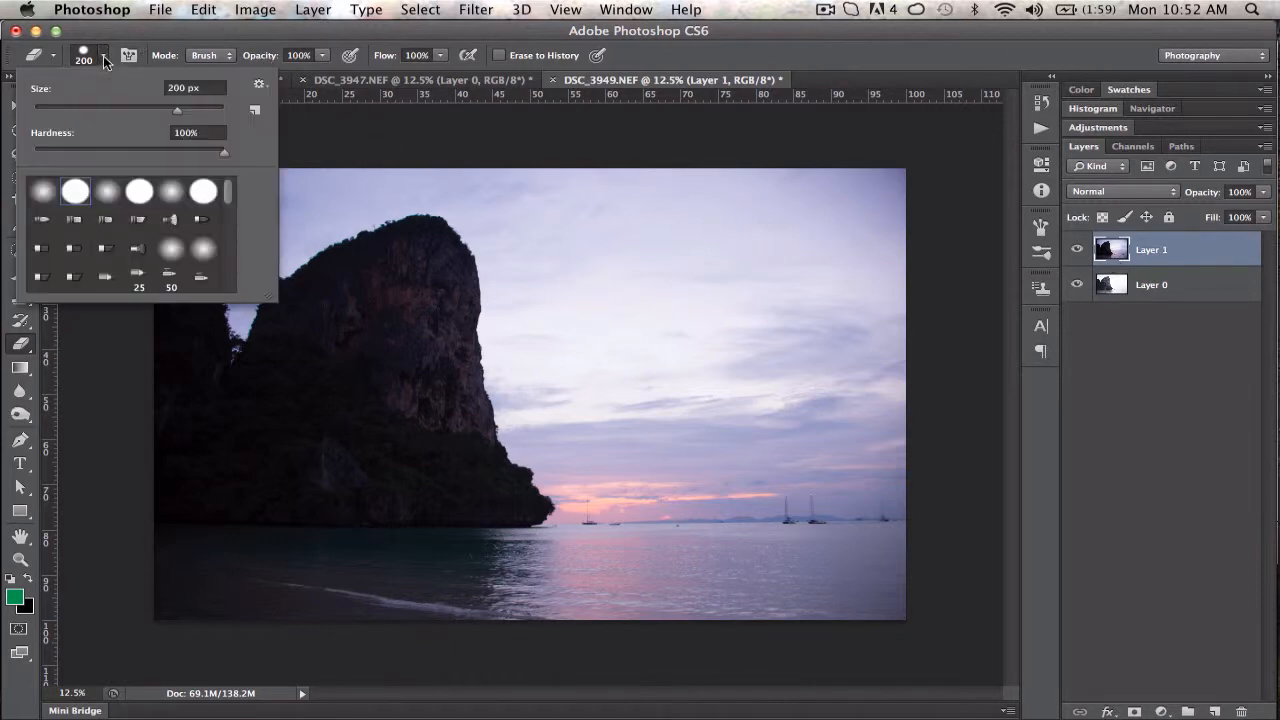
pyautogui.click(42, 195)
pyautogui.moveTo(176, 115); pyautogui.dragTo(155, 115)
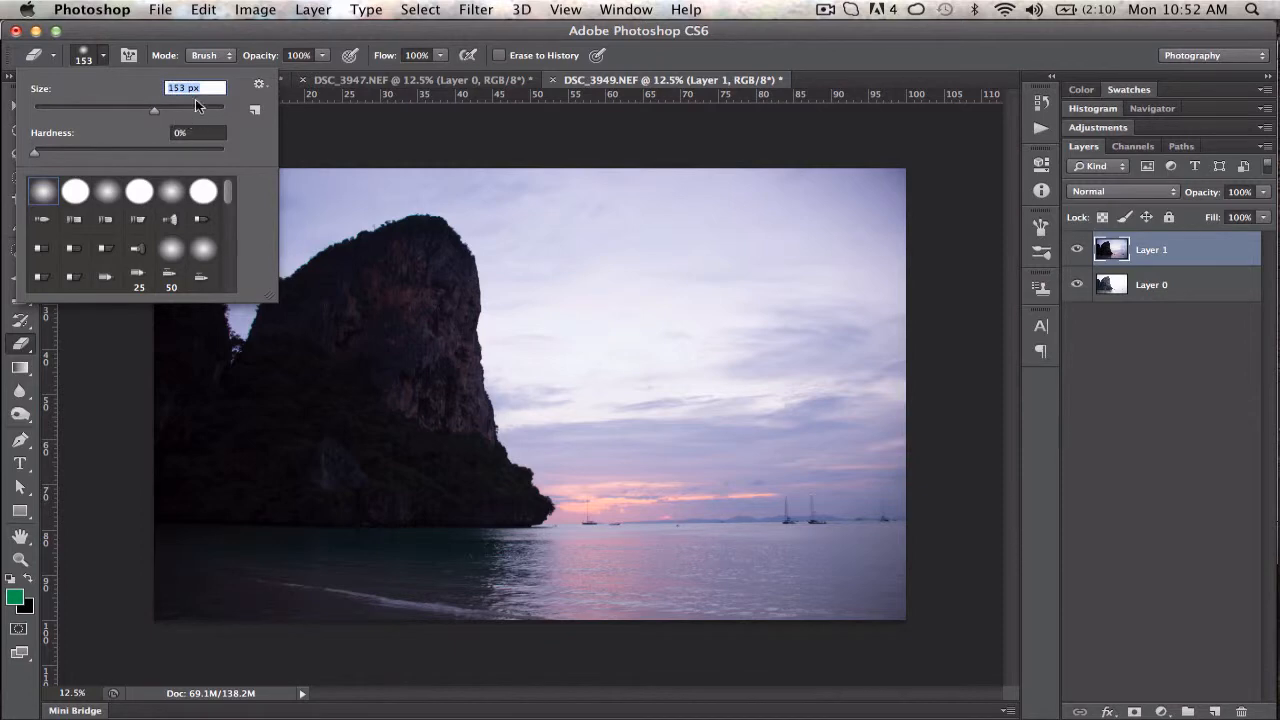
pyautogui.click(322, 59)
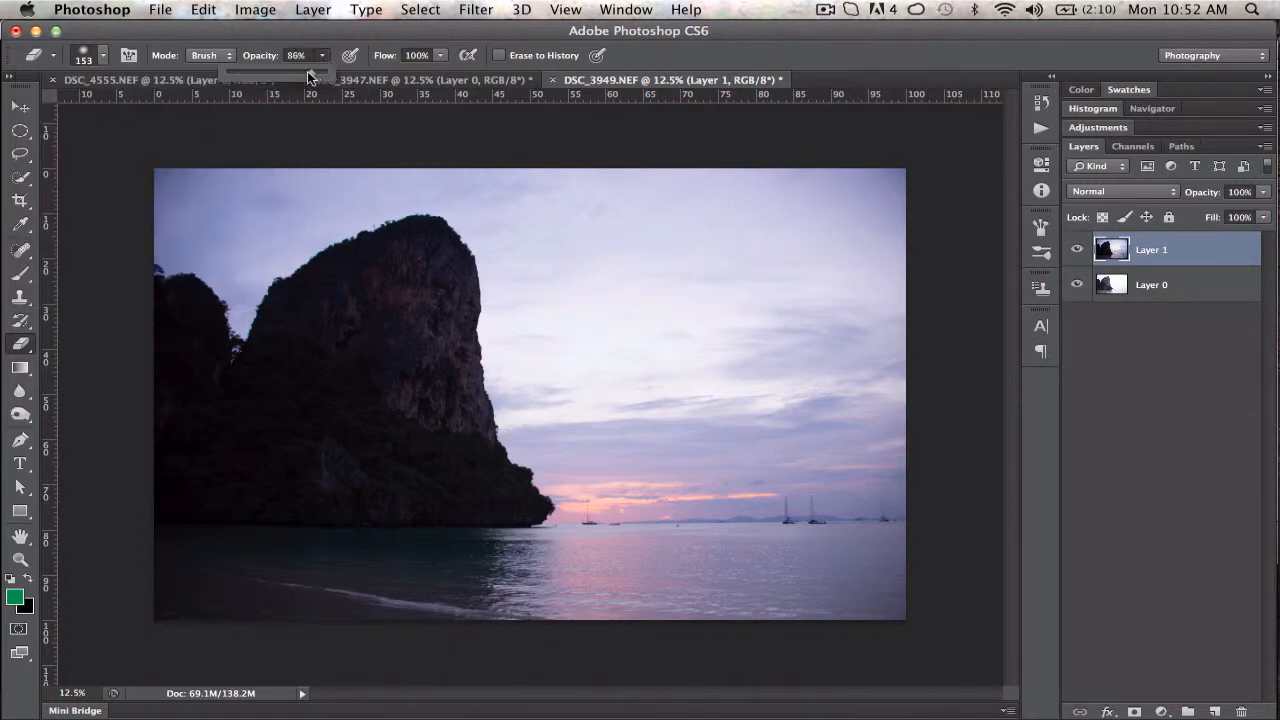
pyautogui.moveTo(326, 70)
pyautogui.mouseDown()
pyautogui.moveTo(292, 75)
pyautogui.moveTo(305, 69)
pyautogui.mouseUp()
# Enlarge the Eraser to 400 px and erase the central part of the dark cliff on Layer 1.
pyautogui.press(']')
pyautogui.press(']')
pyautogui.press(']')
pyautogui.press(']')
pyautogui.press(']')
pyautogui.moveTo(371, 311)
pyautogui.mouseDown()
pyautogui.moveTo(358, 378)
pyautogui.moveTo(353, 319)
pyautogui.moveTo(279, 393)
pyautogui.moveTo(342, 304)
pyautogui.moveTo(276, 386)
pyautogui.moveTo(354, 309)
pyautogui.moveTo(393, 333)
pyautogui.moveTo(381, 327)
pyautogui.moveTo(317, 402)
pyautogui.moveTo(360, 410)
pyautogui.moveTo(400, 360)
pyautogui.moveTo(420, 356)
pyautogui.moveTo(380, 442)
pyautogui.moveTo(308, 428)
pyautogui.moveTo(417, 437)
pyautogui.moveTo(417, 380)
pyautogui.moveTo(451, 458)
pyautogui.moveTo(416, 257)
pyautogui.moveTo(380, 281)
pyautogui.moveTo(431, 303)
pyautogui.moveTo(426, 260)
pyautogui.moveTo(277, 357)
pyautogui.mouseUp()
# Set the Eraser opacity to 45% and erase the cliff's remaining dark areas out towards its edges on Layer 1.
pyautogui.click(322, 55)
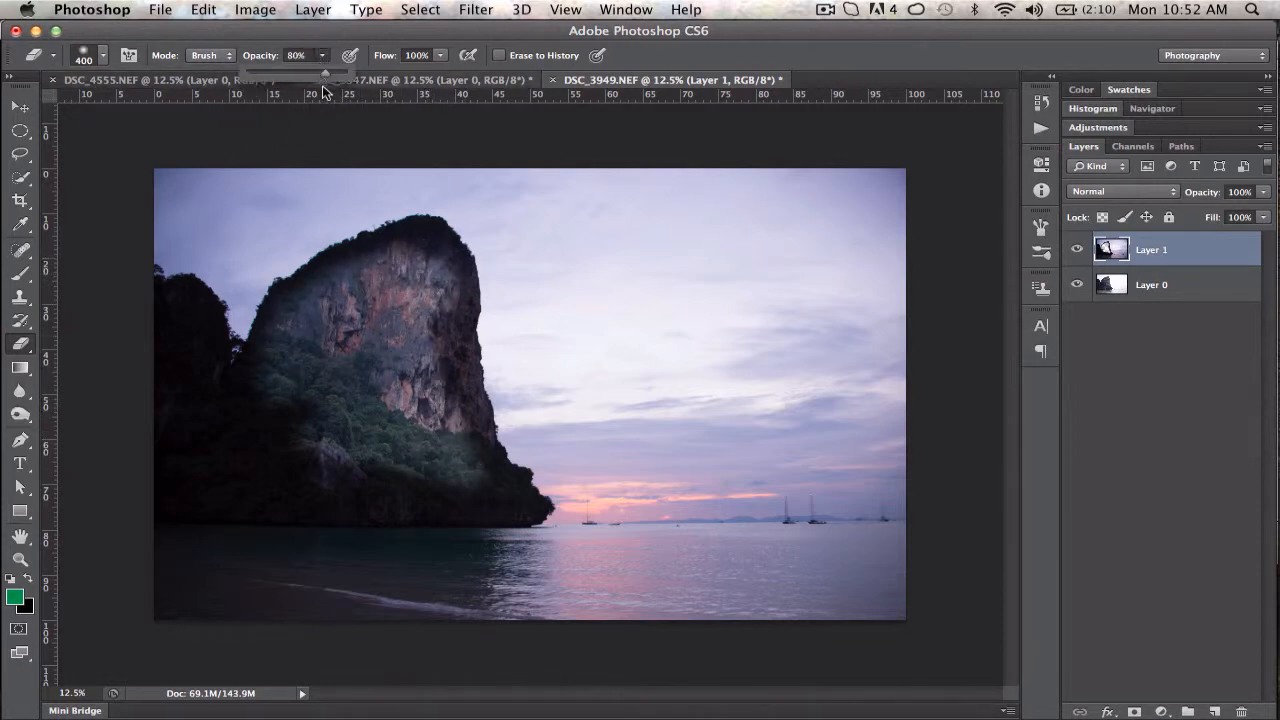
pyautogui.moveTo(324, 76); pyautogui.dragTo(293, 75)
pyautogui.moveTo(252, 433)
pyautogui.mouseDown()
pyautogui.moveTo(237, 393)
pyautogui.moveTo(316, 391)
pyautogui.moveTo(385, 455)
pyautogui.moveTo(330, 480)
pyautogui.moveTo(456, 489)
pyautogui.moveTo(435, 421)
pyautogui.moveTo(464, 435)
pyautogui.moveTo(460, 304)
pyautogui.moveTo(457, 329)
pyautogui.moveTo(444, 273)
pyautogui.moveTo(400, 252)
pyautogui.moveTo(429, 234)
pyautogui.moveTo(284, 298)
pyautogui.moveTo(322, 276)
pyautogui.moveTo(255, 411)
pyautogui.moveTo(218, 320)
pyautogui.moveTo(178, 297)
pyautogui.moveTo(207, 363)
pyautogui.moveTo(190, 374)
pyautogui.moveTo(183, 306)
pyautogui.moveTo(233, 383)
pyautogui.moveTo(348, 432)
pyautogui.moveTo(434, 486)
pyautogui.moveTo(444, 507)
pyautogui.moveTo(486, 512)
pyautogui.moveTo(475, 465)
pyautogui.moveTo(517, 488)
pyautogui.moveTo(465, 439)
pyautogui.moveTo(491, 464)
pyautogui.moveTo(469, 407)
pyautogui.moveTo(466, 289)
pyautogui.moveTo(439, 232)
pyautogui.mouseUp()
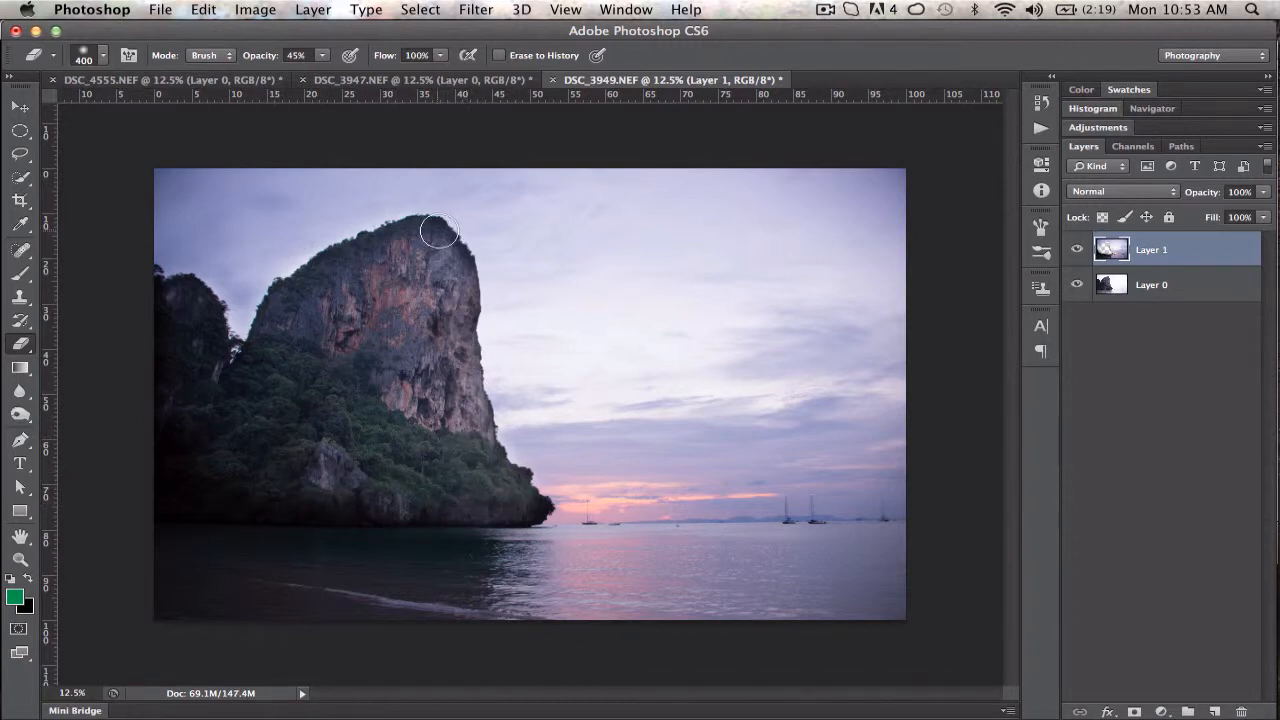
# Set the Eraser opacity to 15% and lightly erase along the cliff's base and the adjoining water on Layer 1.
pyautogui.click(321, 56)
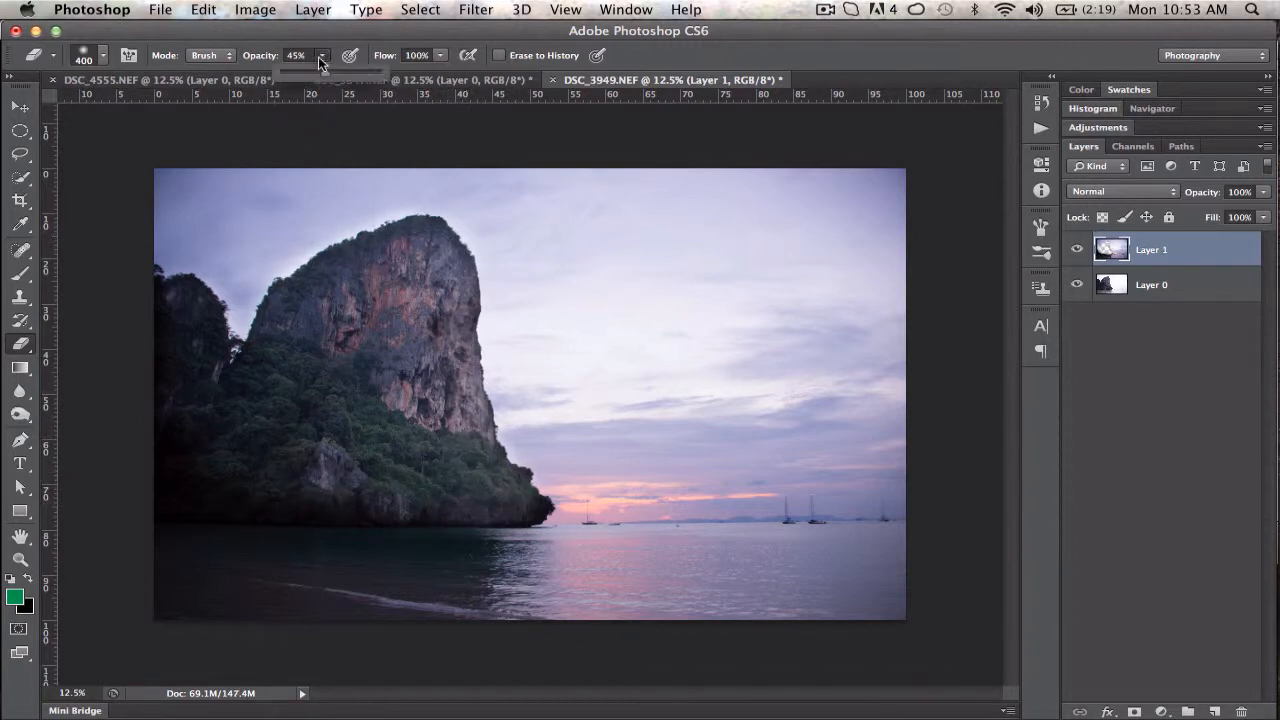
pyautogui.moveTo(312, 77); pyautogui.dragTo(296, 77)
pyautogui.click(512, 499)
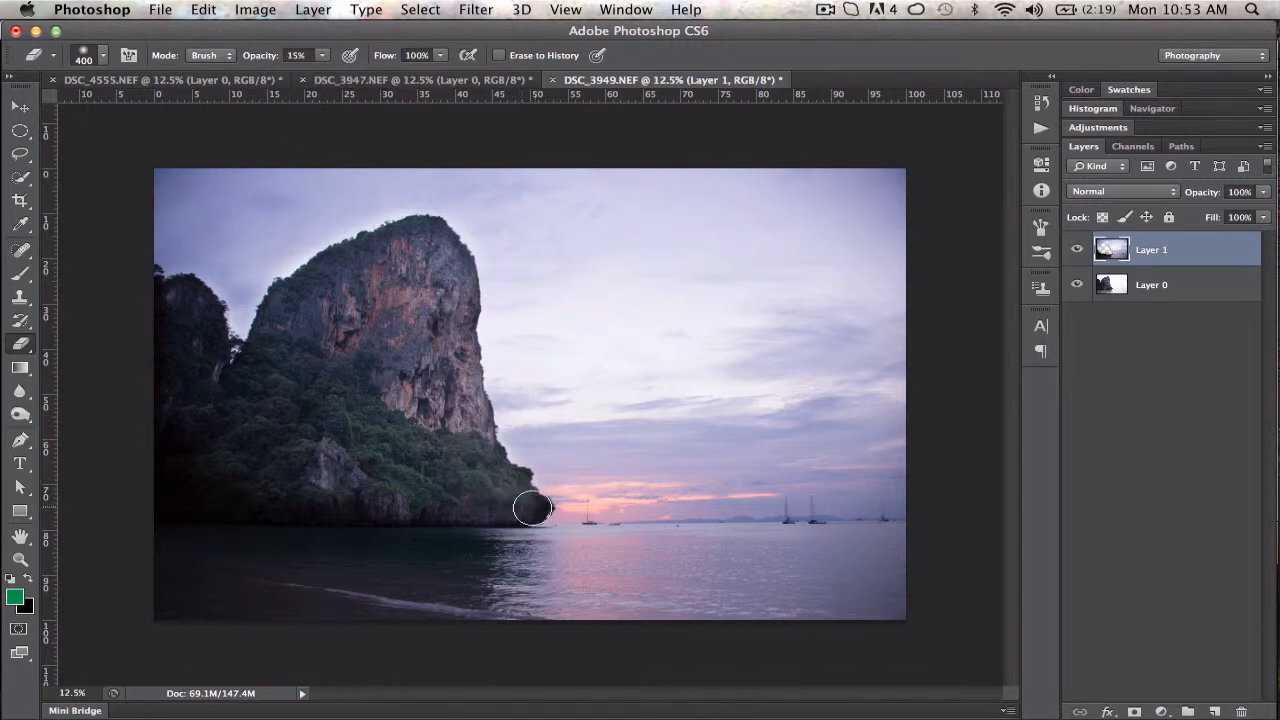
pyautogui.moveTo(367, 494)
pyautogui.mouseDown()
pyautogui.moveTo(262, 499)
pyautogui.moveTo(221, 512)
pyautogui.moveTo(367, 507)
pyautogui.moveTo(318, 518)
pyautogui.moveTo(336, 531)
pyautogui.moveTo(456, 532)
pyautogui.moveTo(319, 546)
pyautogui.moveTo(459, 567)
pyautogui.moveTo(283, 484)
pyautogui.moveTo(212, 468)
pyautogui.moveTo(218, 371)
pyautogui.moveTo(182, 374)
pyautogui.moveTo(193, 365)
pyautogui.moveTo(176, 465)
pyautogui.moveTo(336, 472)
pyautogui.moveTo(351, 295)
pyautogui.moveTo(409, 246)
pyautogui.moveTo(363, 248)
pyautogui.moveTo(428, 256)
pyautogui.moveTo(433, 241)
pyautogui.moveTo(437, 255)
pyautogui.moveTo(420, 238)
pyautogui.moveTo(439, 261)
pyautogui.moveTo(291, 352)
pyautogui.moveTo(273, 347)
pyautogui.moveTo(246, 402)
pyautogui.moveTo(190, 322)
pyautogui.moveTo(173, 321)
pyautogui.moveTo(183, 311)
pyautogui.moveTo(199, 379)
pyautogui.moveTo(328, 462)
pyautogui.moveTo(200, 486)
pyautogui.moveTo(369, 492)
pyautogui.moveTo(275, 514)
pyautogui.moveTo(448, 502)
pyautogui.moveTo(400, 366)
pyautogui.moveTo(480, 316)
pyautogui.moveTo(460, 339)
pyautogui.moveTo(458, 313)
pyautogui.moveTo(465, 458)
pyautogui.moveTo(540, 510)
pyautogui.mouseUp()
# Set the Eraser opacity to 30% and shrink its brush to 175 px.
pyautogui.click(321, 55)
pyautogui.moveTo(323, 73); pyautogui.dragTo(339, 73)
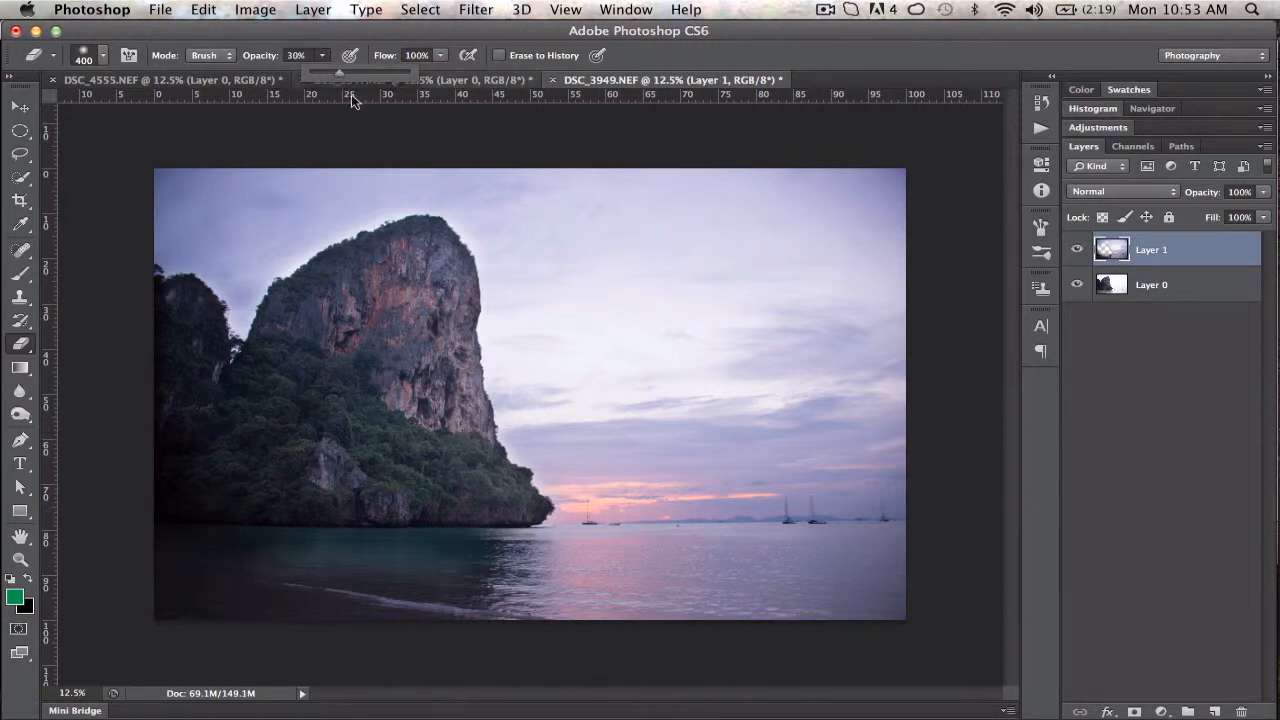
pyautogui.press('[')
pyautogui.press('[')
pyautogui.press('[')
pyautogui.press('[')
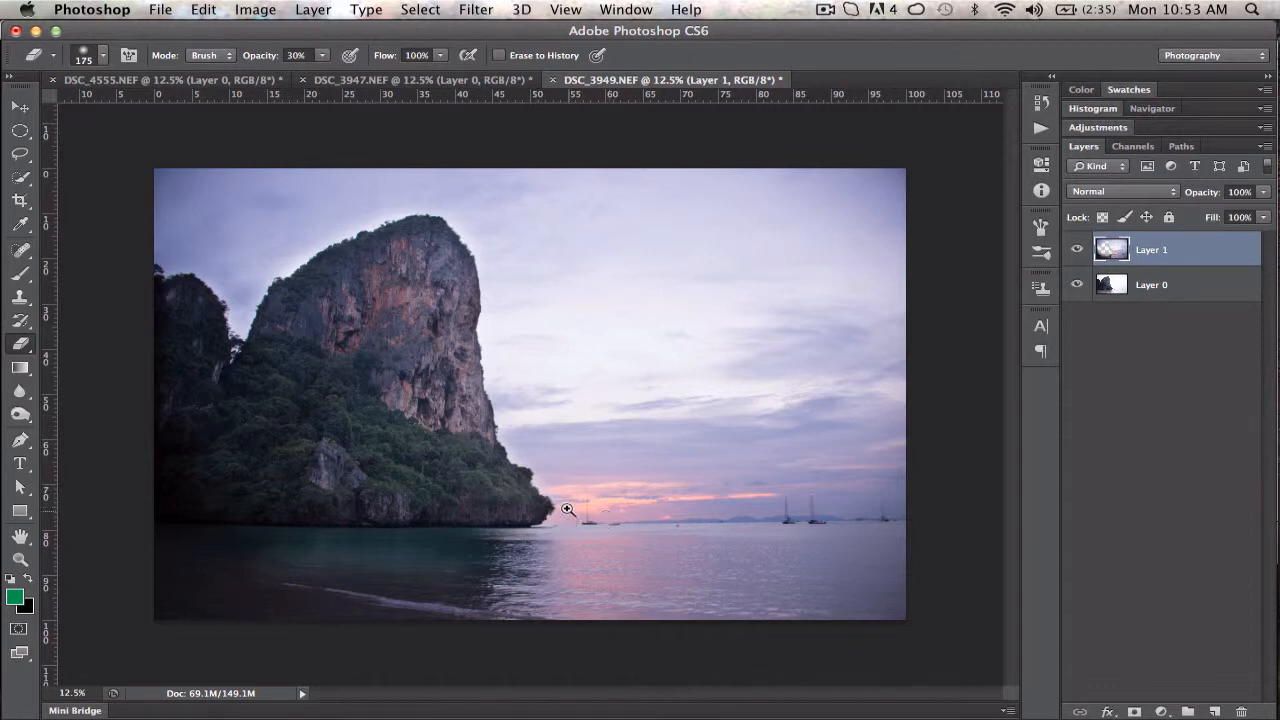
# Shrink the Eraser brush to 100 px for detail work along the cliff's lower seaward edge.
pyautogui.moveTo(568, 504); pyautogui.dragTo(565, 513)
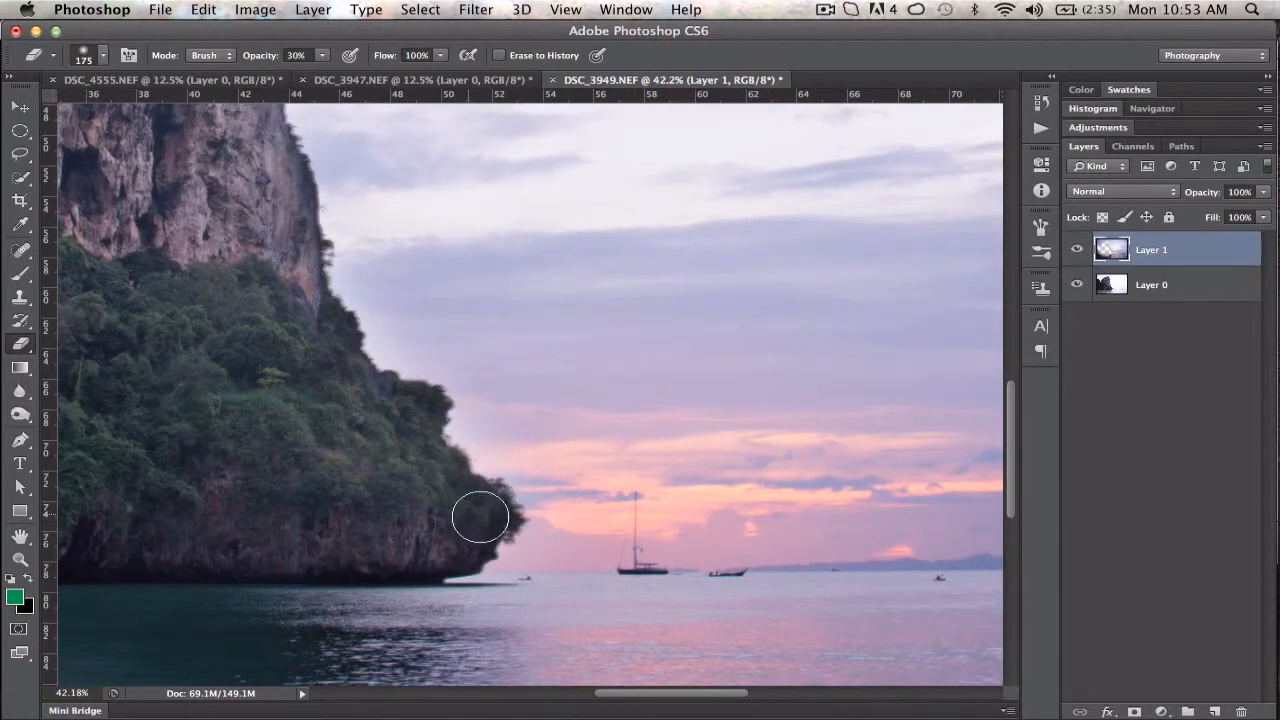
pyautogui.press('[')
pyautogui.press('[')
pyautogui.press('[')
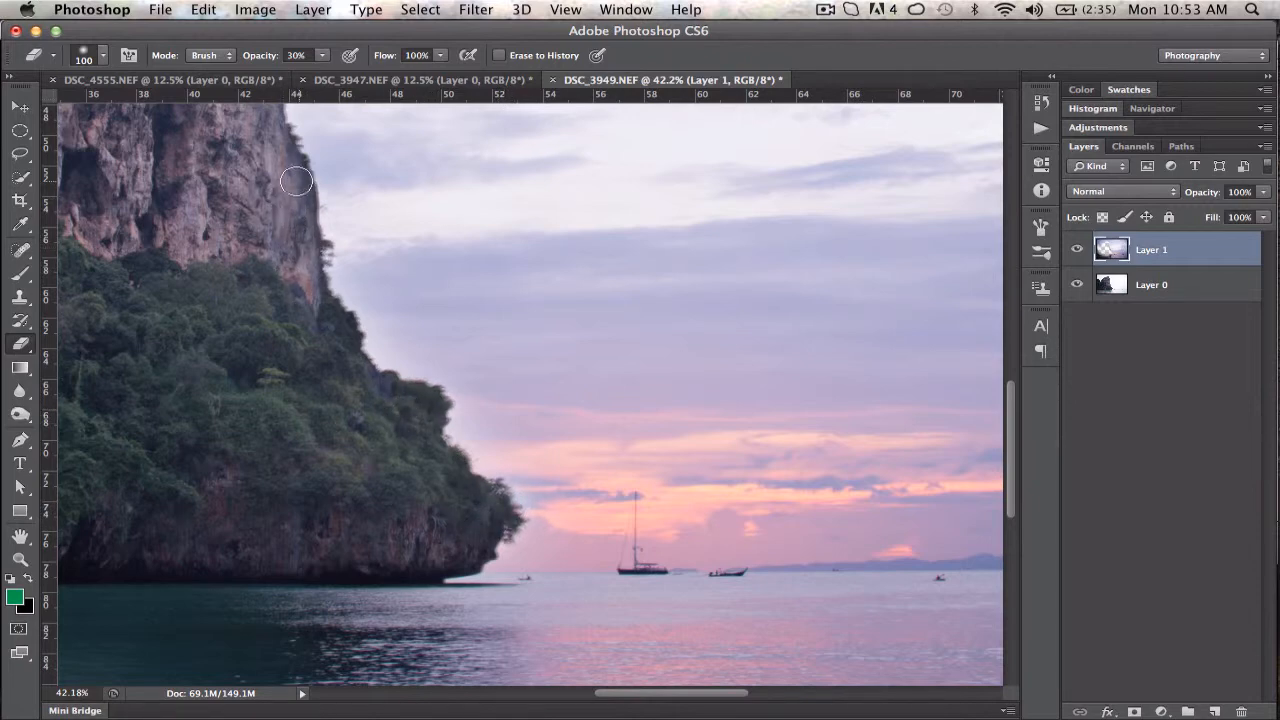
# Examine the blended cliff edge up to the summit and across the foliage to the neighbouring rock for remaining dark areas.
pyautogui.scroll(10, 379, 463)
pyautogui.hscroll(-5, 379, 463)
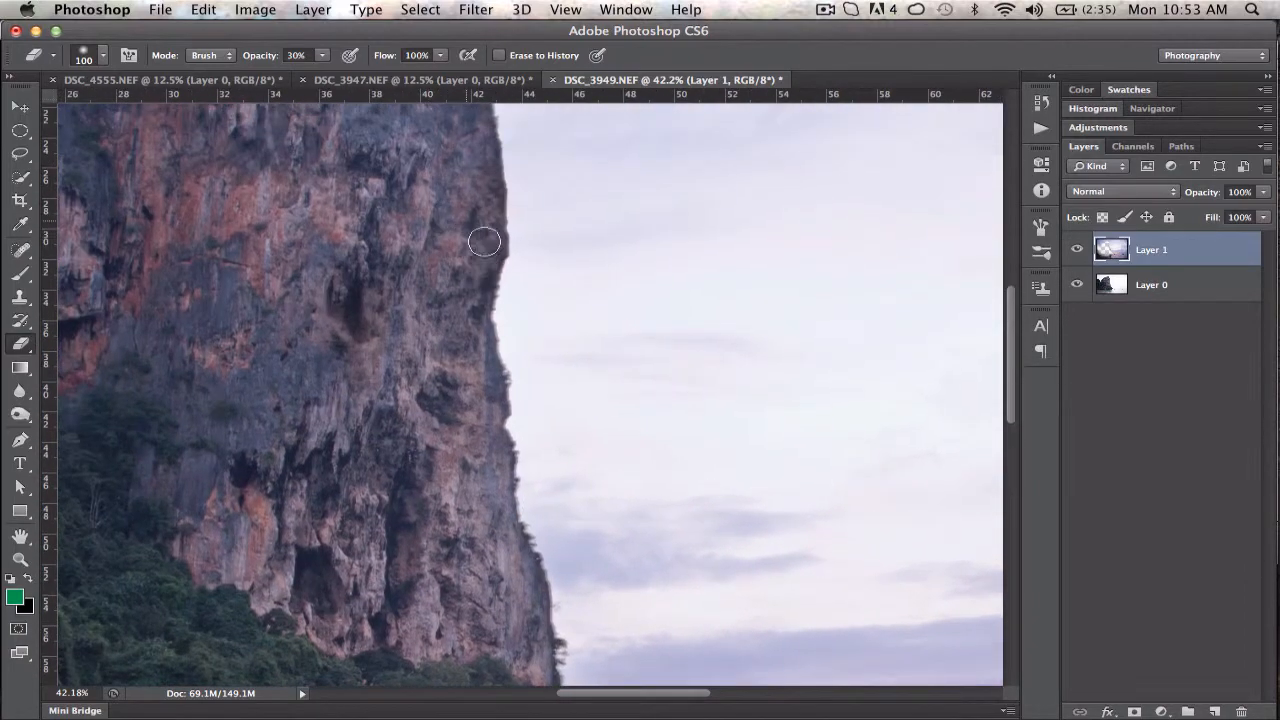
pyautogui.scroll(3, 523, 281)
pyautogui.scroll(4, 523, 281)
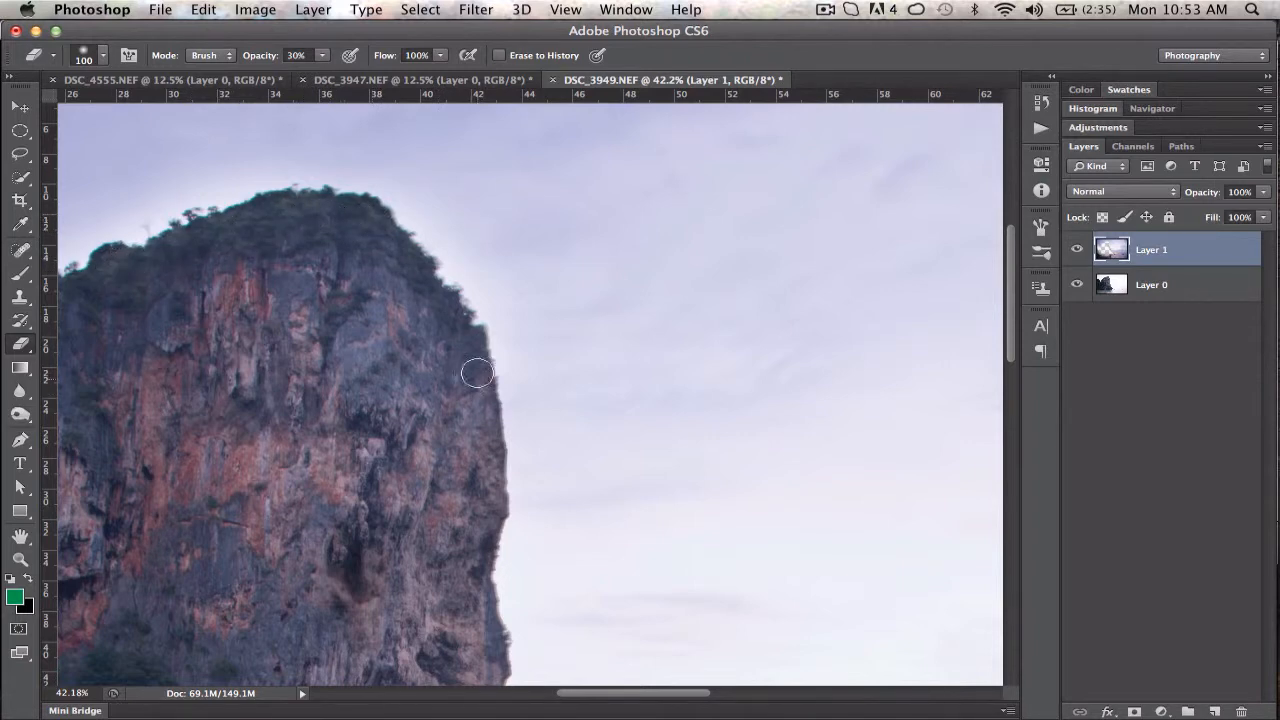
pyautogui.scroll(-5, 474, 459)
pyautogui.hscroll(-2, 474, 459)
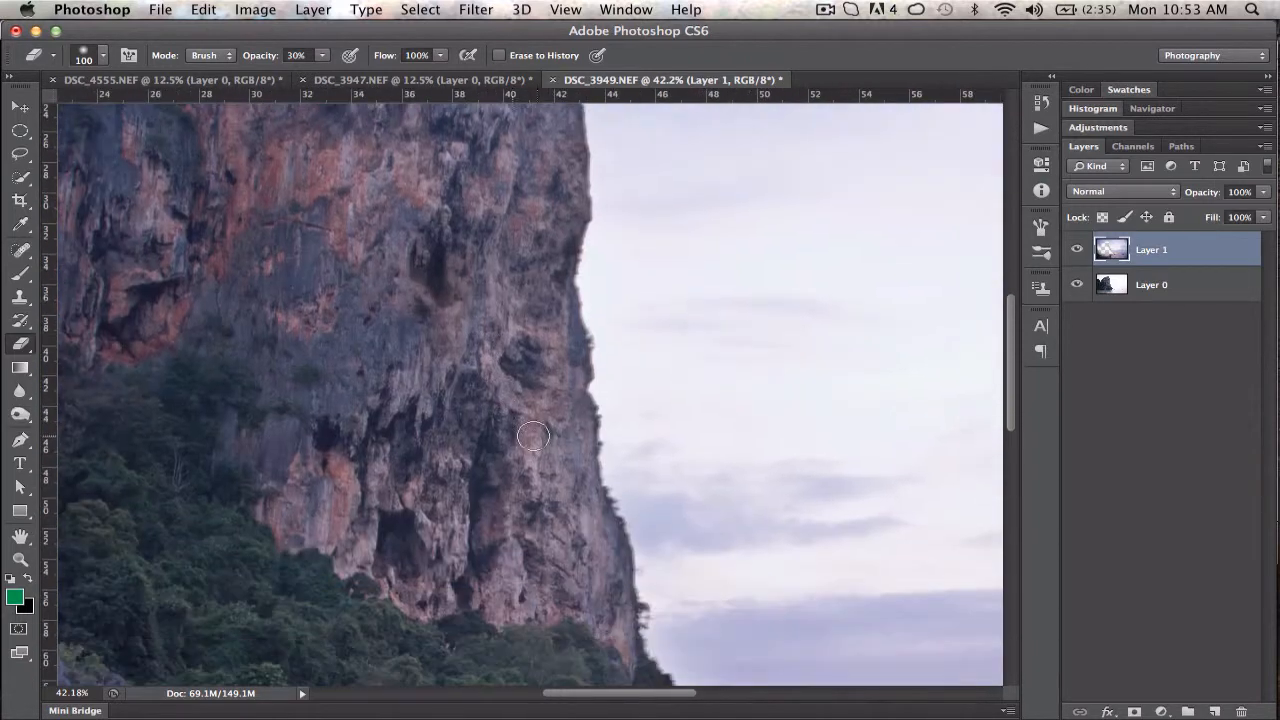
pyautogui.scroll(-5, 533, 471)
pyautogui.hscroll(-5, 533, 471)
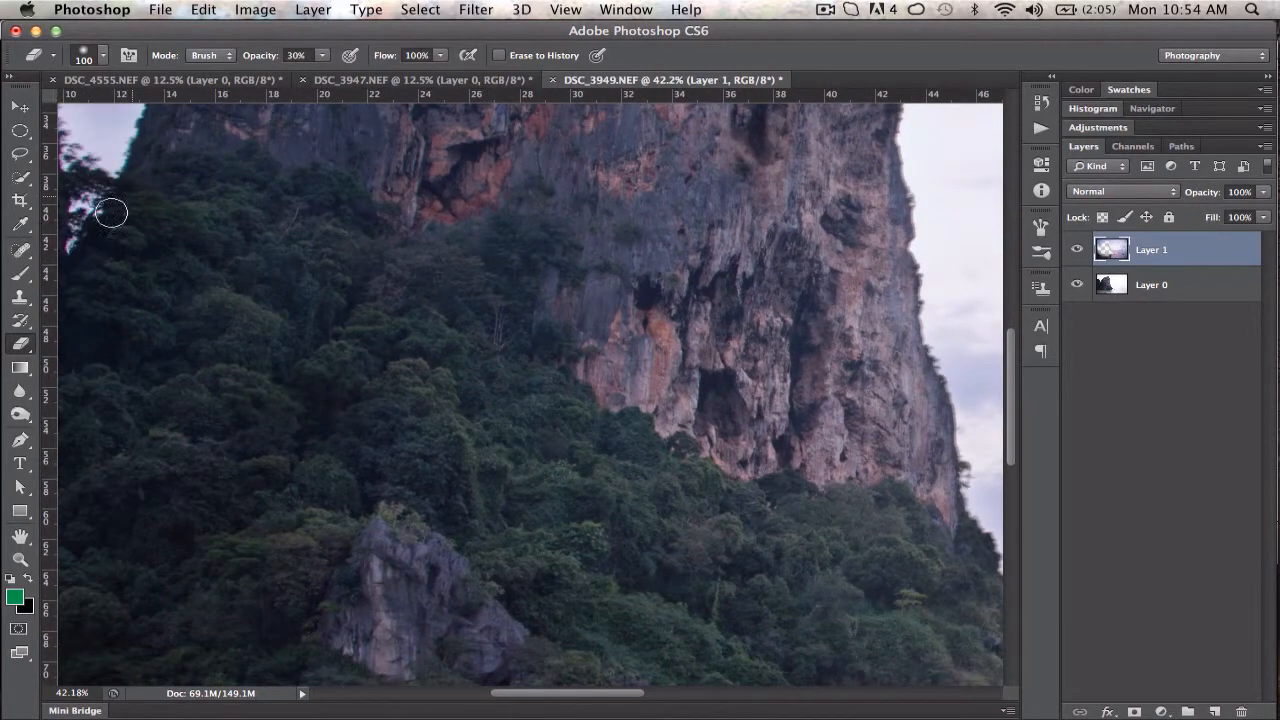
pyautogui.moveTo(432, 427); pyautogui.dragTo(343, 423)
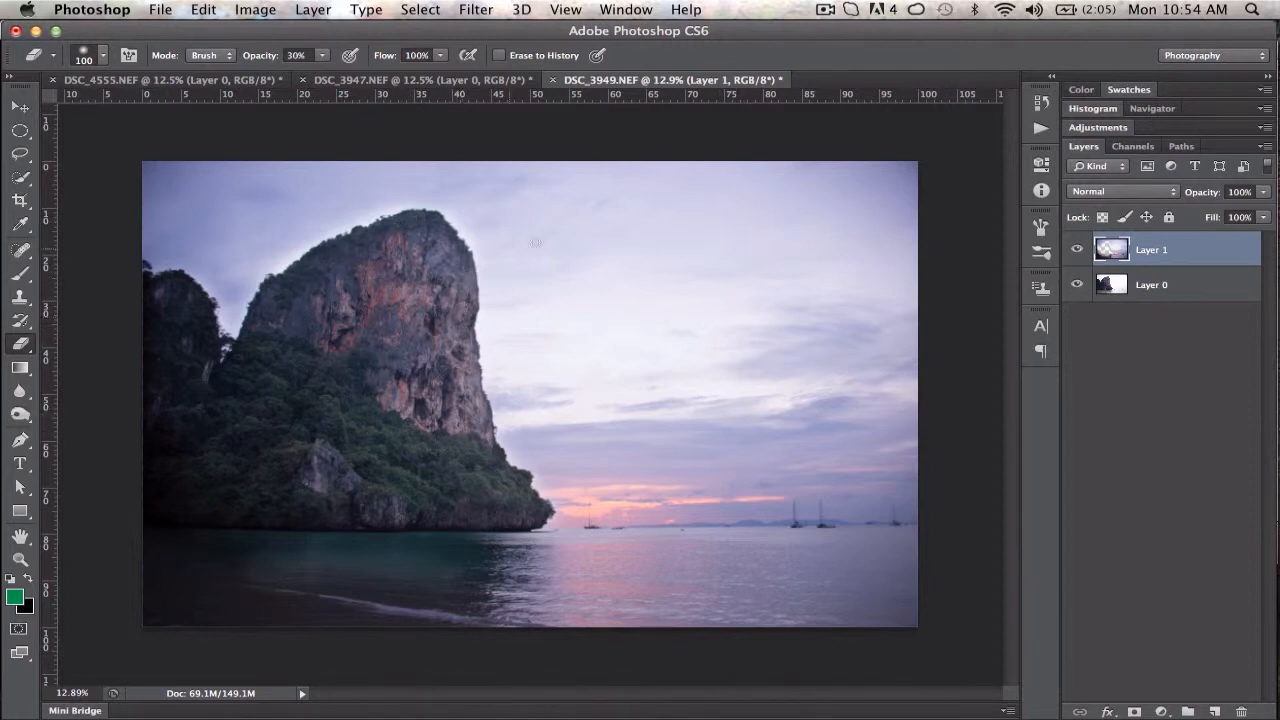
# Add a Brightness/Contrast adjustment layer with brightness 21 and contrast 28, and a Hue/Saturation adjustment layer with saturation +12.
pyautogui.click(1166, 128)
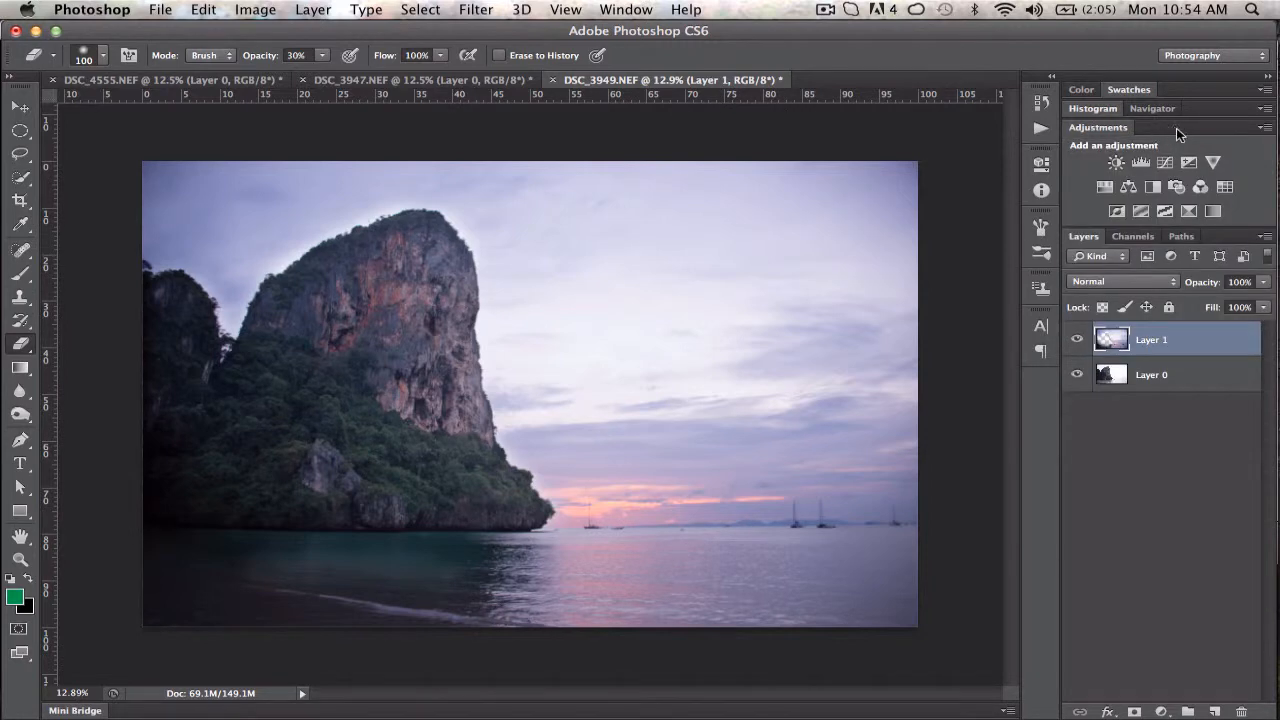
pyautogui.click(1115, 161)
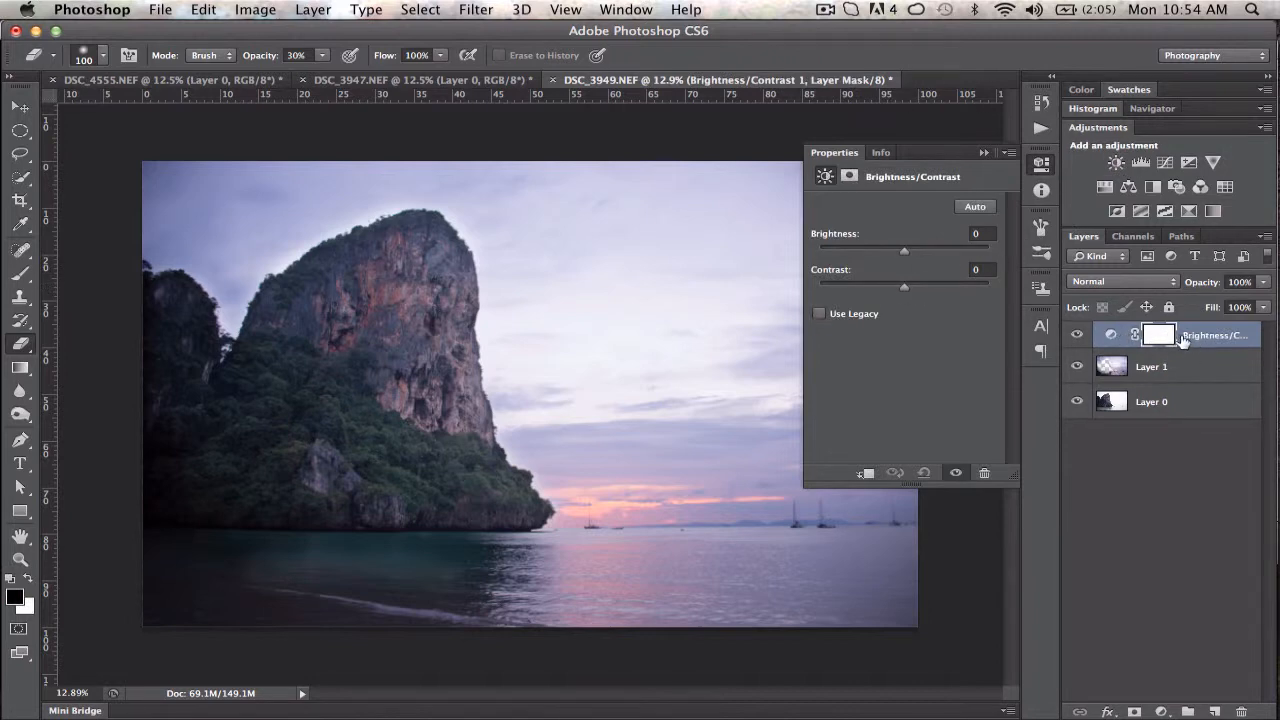
pyautogui.moveTo(905, 290)
pyautogui.mouseDown()
pyautogui.moveTo(912, 249)
pyautogui.moveTo(929, 288)
pyautogui.mouseUp()
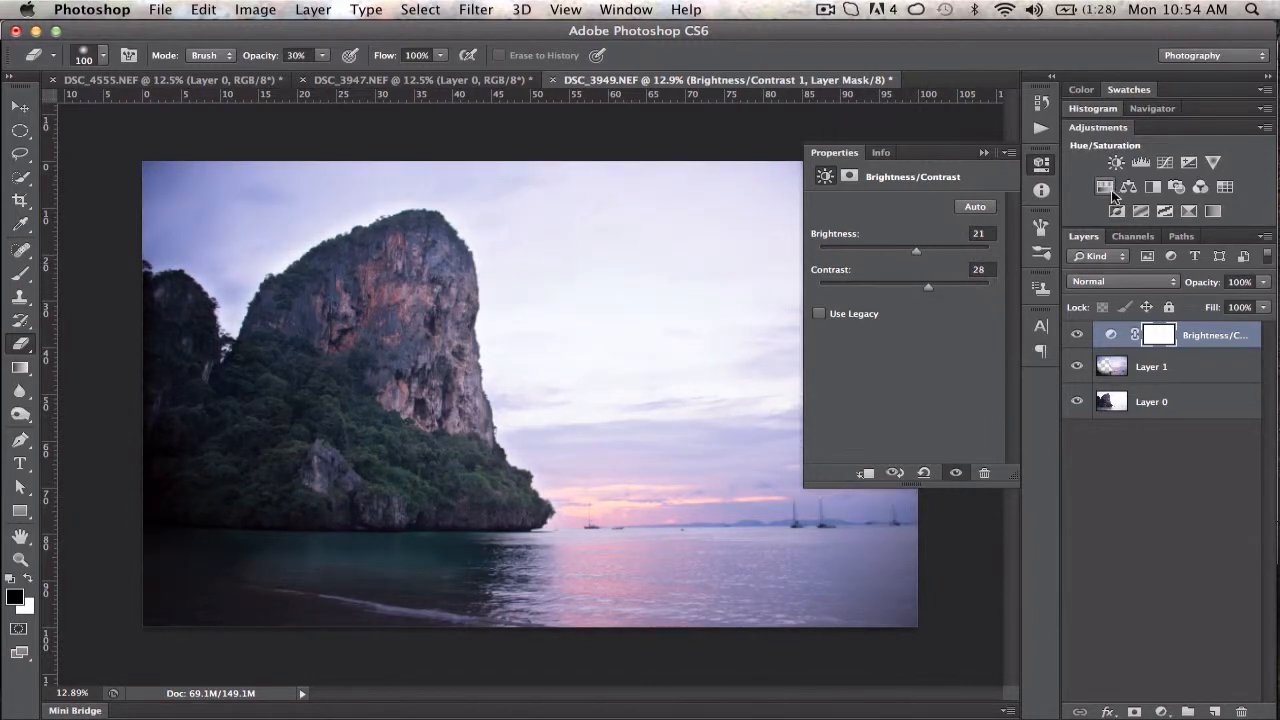
pyautogui.click(1106, 188)
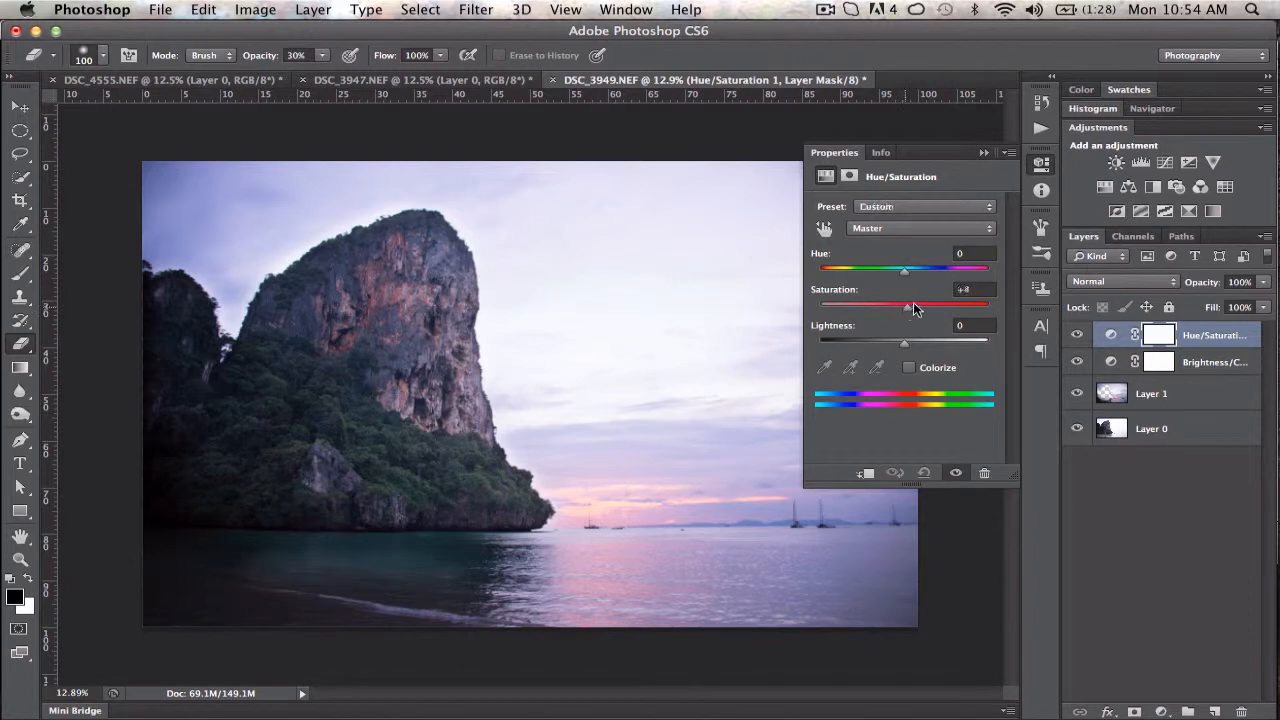
pyautogui.moveTo(913, 309); pyautogui.dragTo(920, 314)
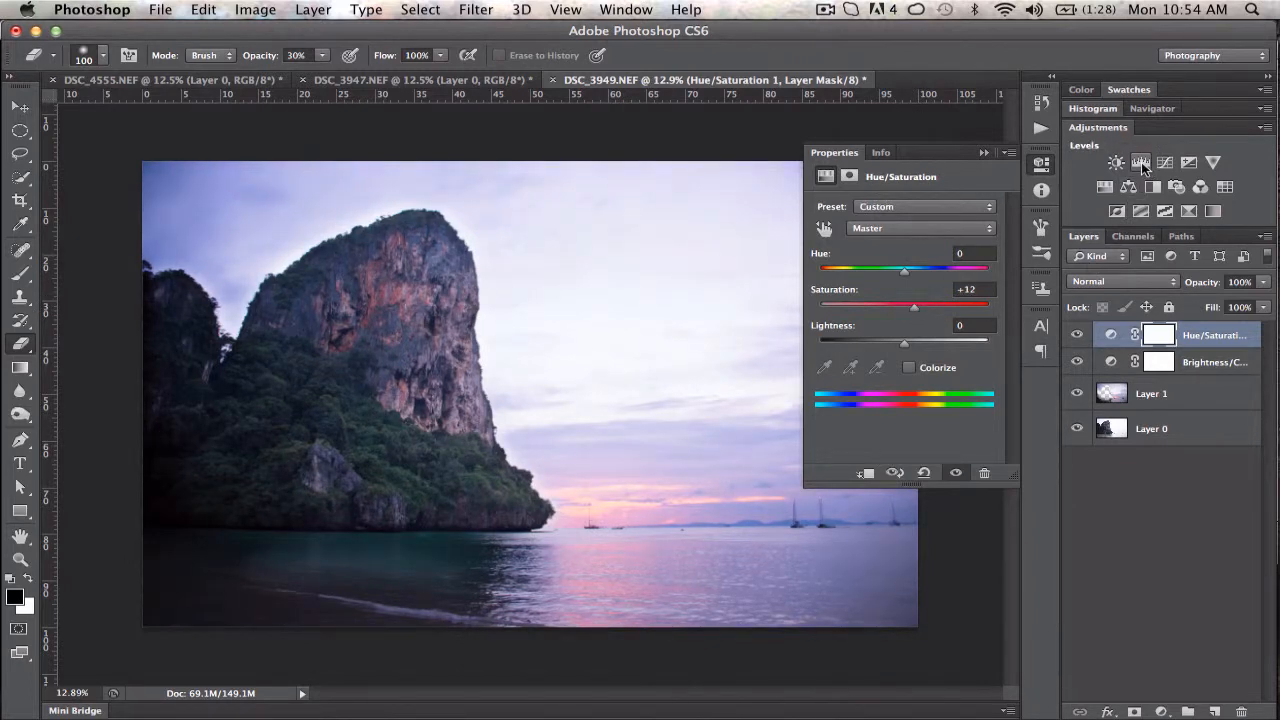
# Add a Levels adjustment layer, slightly adjust its input black and white points and output white level, and close its settings.
pyautogui.click(1140, 164)
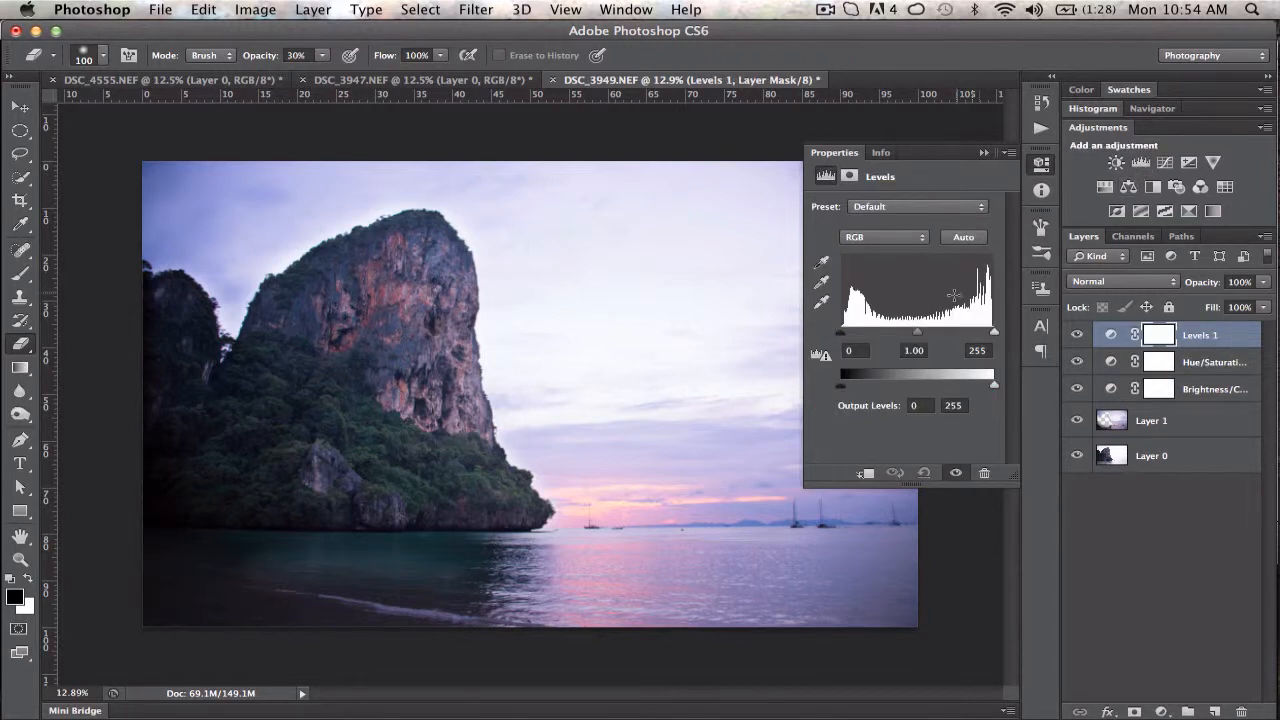
pyautogui.moveTo(993, 334)
pyautogui.mouseDown()
pyautogui.moveTo(982, 334)
pyautogui.moveTo(994, 334)
pyautogui.mouseUp()
pyautogui.moveTo(840, 332); pyautogui.dragTo(842, 335)
pyautogui.moveTo(994, 385)
pyautogui.mouseDown()
pyautogui.moveTo(970, 386)
pyautogui.moveTo(992, 388)
pyautogui.mouseUp()
pyautogui.click(984, 152)
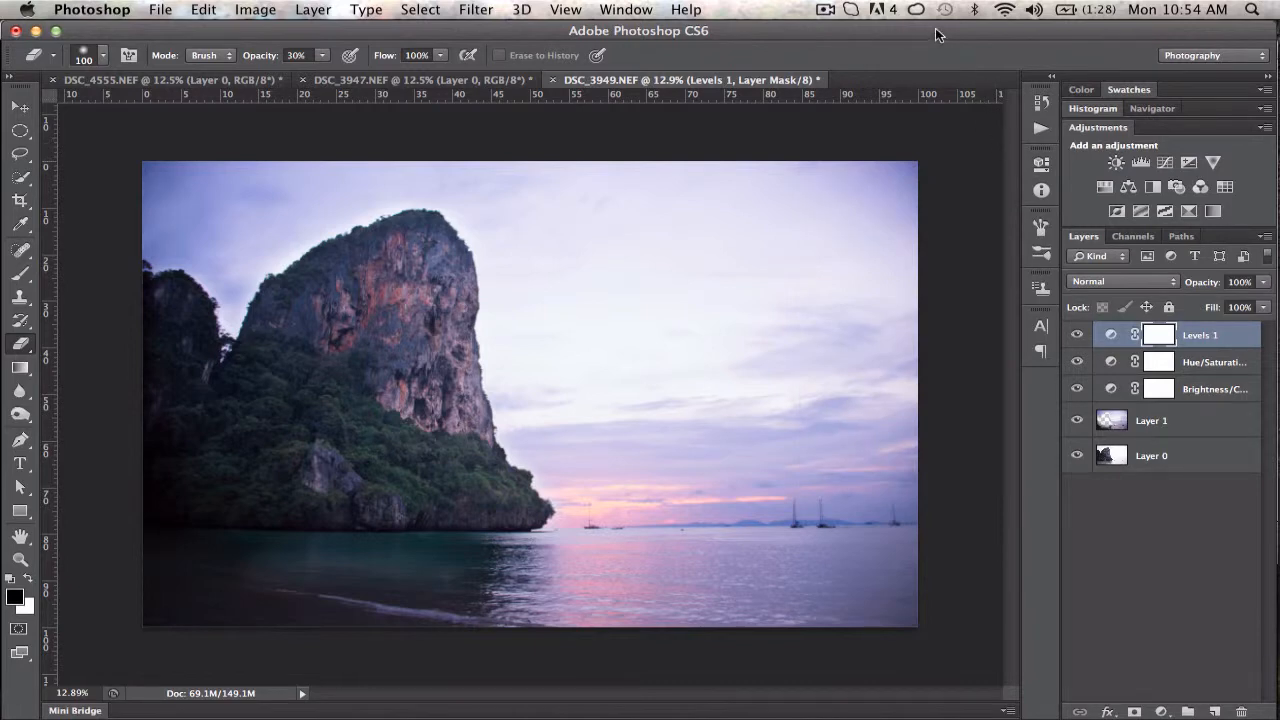